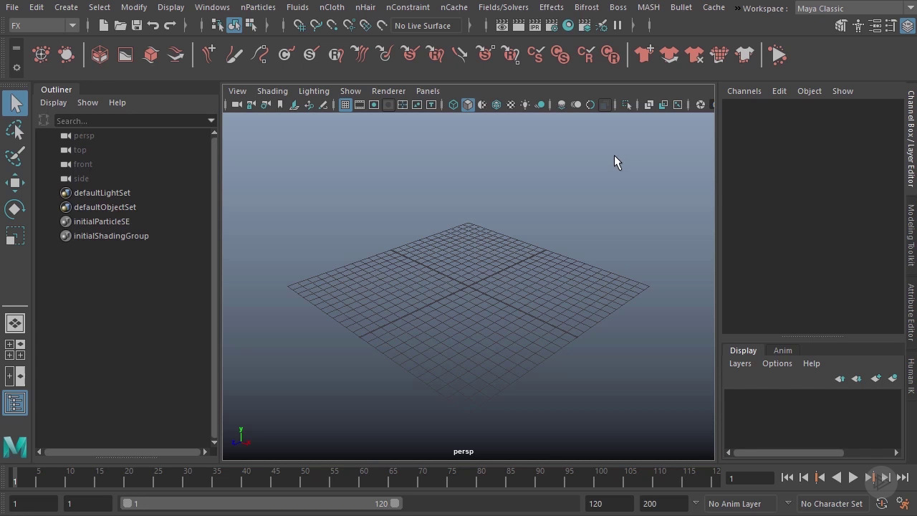
- Tear off the nParticles menu into a floating panel, move it down, and show the Create Options types
click(262, 8)
click(273, 20)
drag(297, 6, 289, 63)
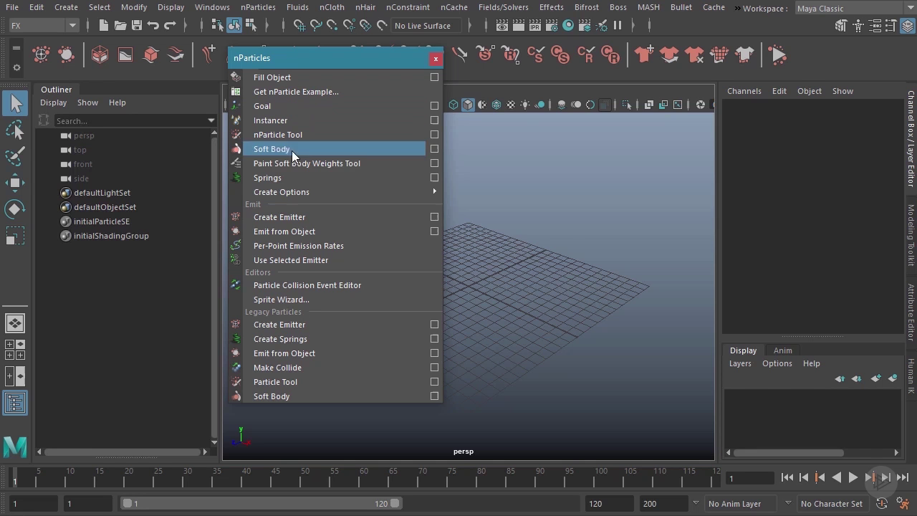
mouse_move(293, 192)
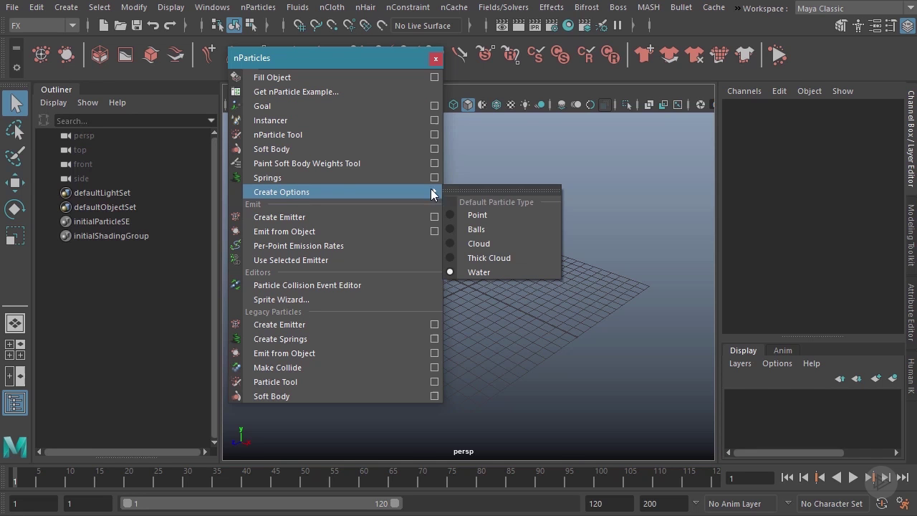
- Tear off Create Options, try Point, Balls, Cloud, Thick Cloud and Water, then settle on Point
click(499, 191)
click(508, 193)
click(506, 208)
click(505, 223)
click(508, 239)
click(505, 254)
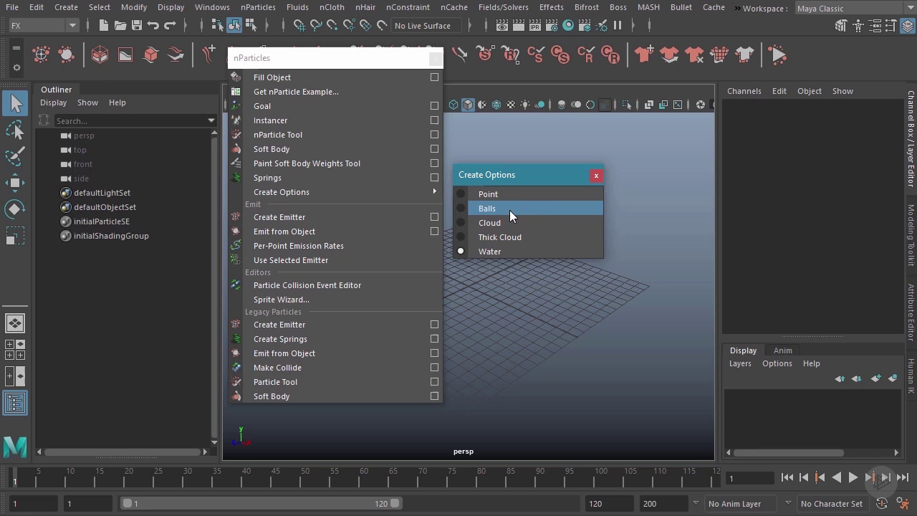
click(513, 236)
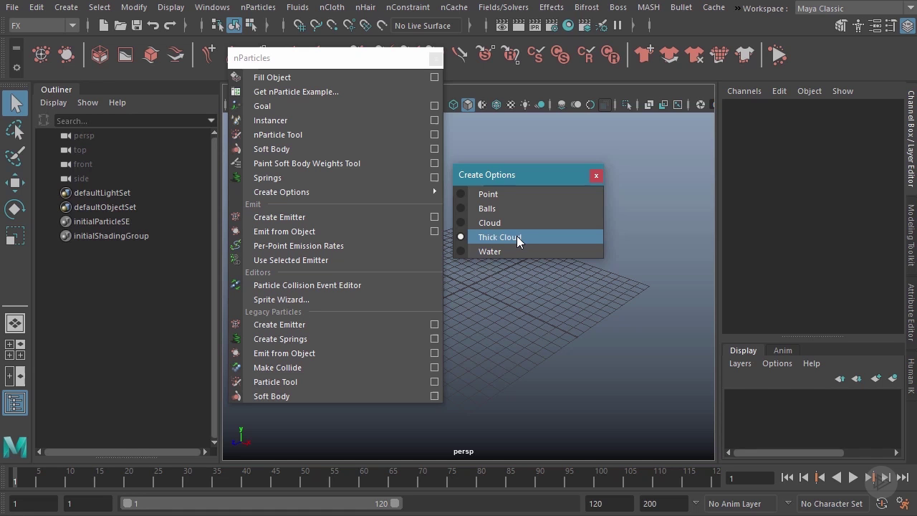
click(519, 195)
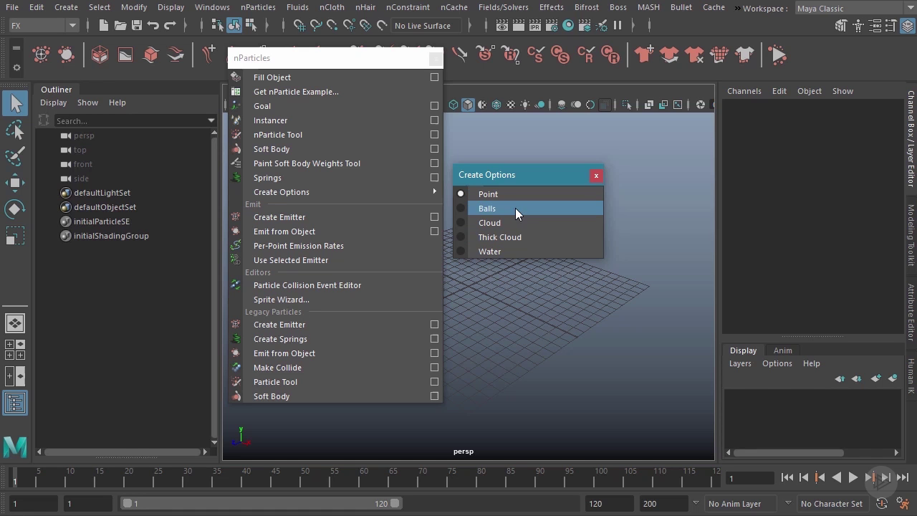
click(515, 208)
click(515, 225)
click(513, 250)
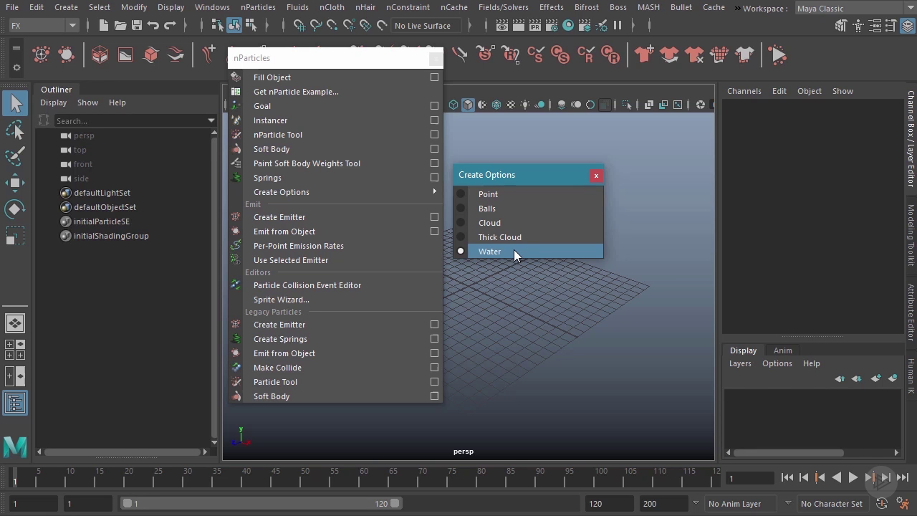
click(521, 197)
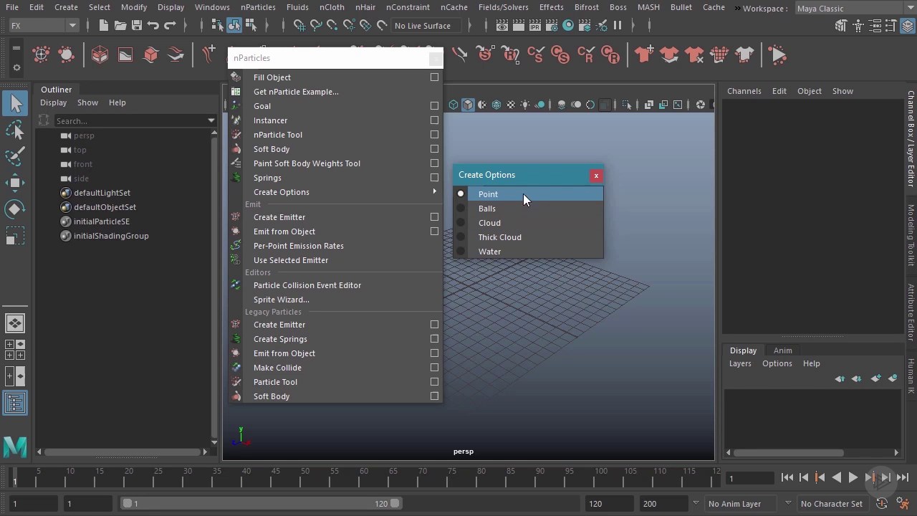
click(597, 175)
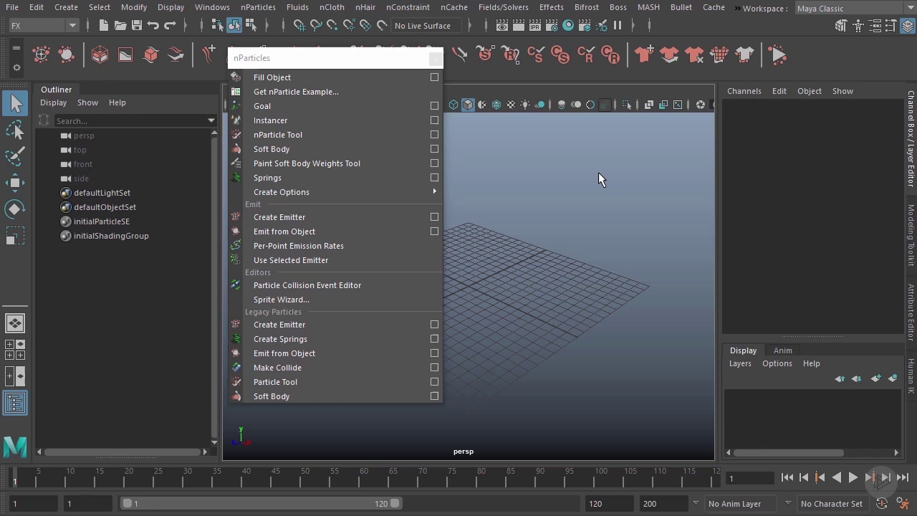
click(331, 91)
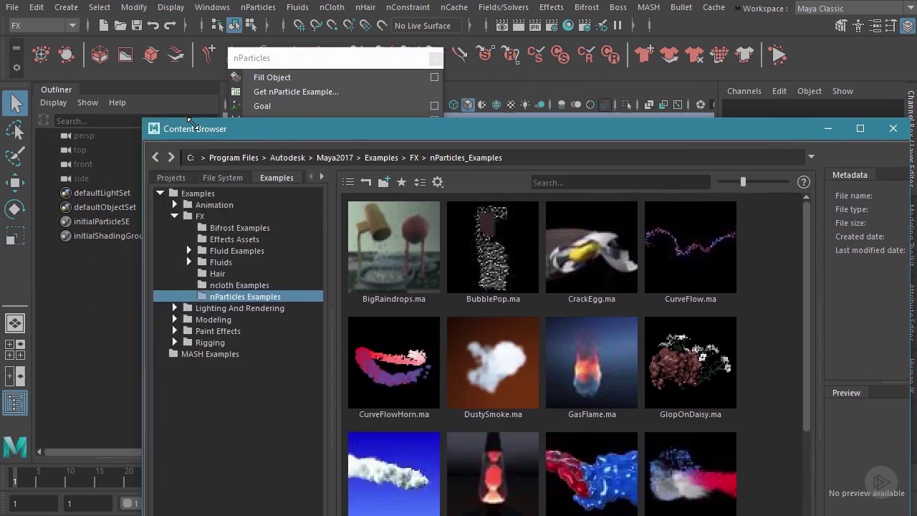
drag(269, 130, 262, 58)
scroll(629, 203, down, 3)
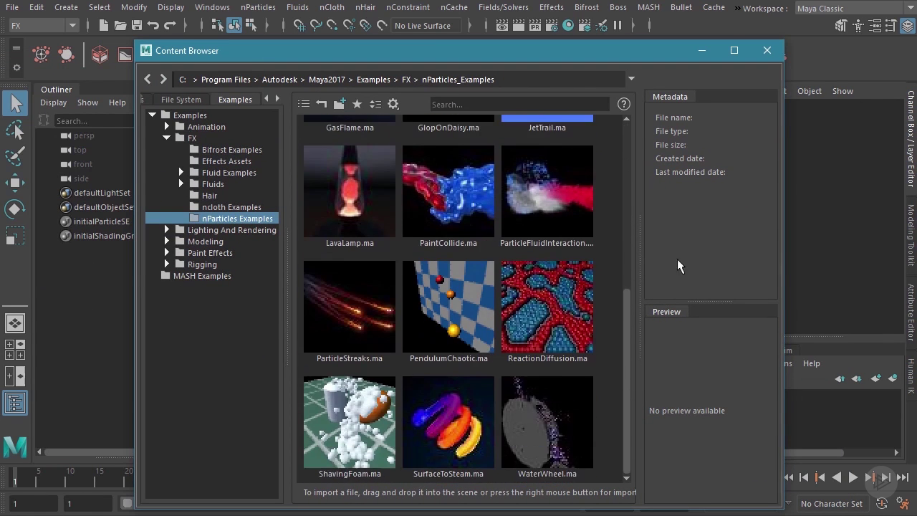
click(777, 50)
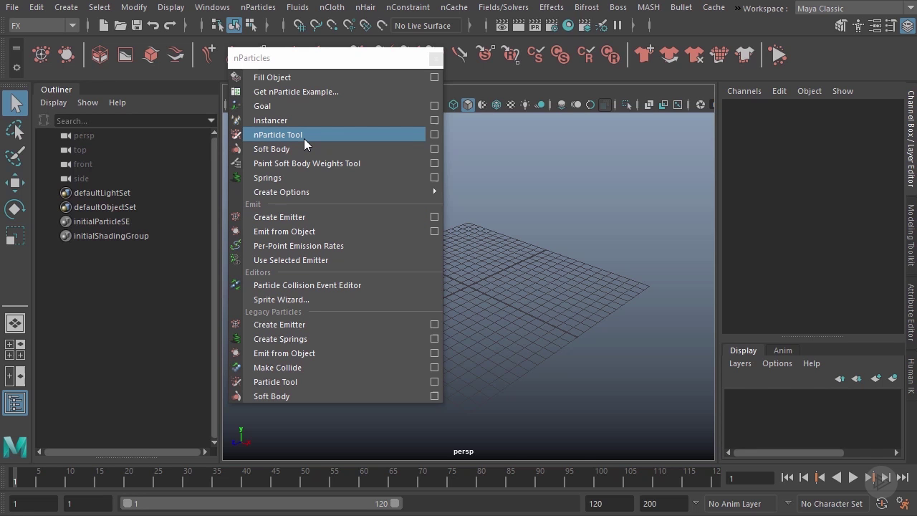
- Open the nParticle Tool settings, close the floating nParticles panel, and hide the Outliner
click(433, 135)
click(435, 58)
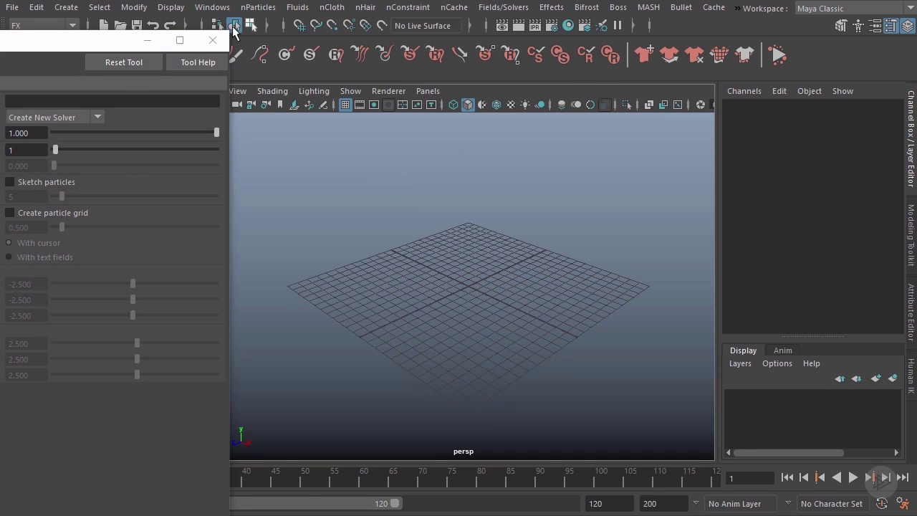
drag(80, 45, 735, 20)
click(15, 402)
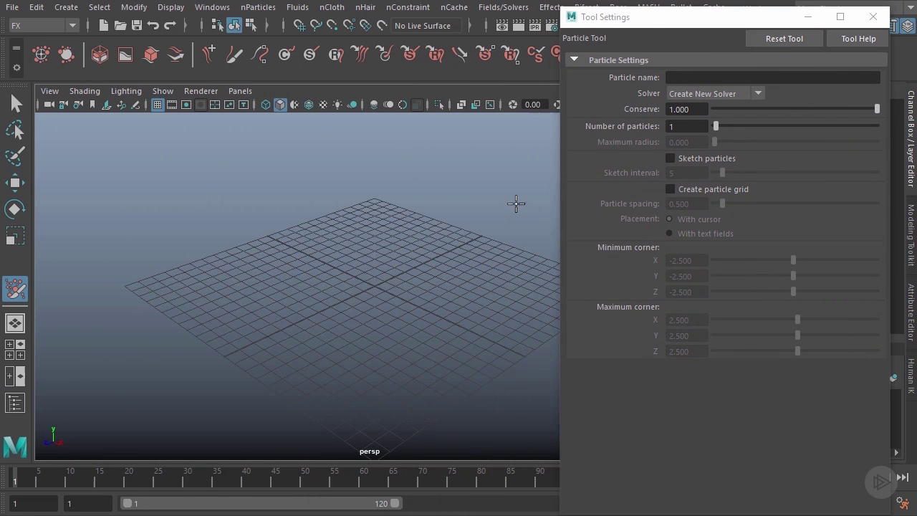
scroll(413, 260, up, 3)
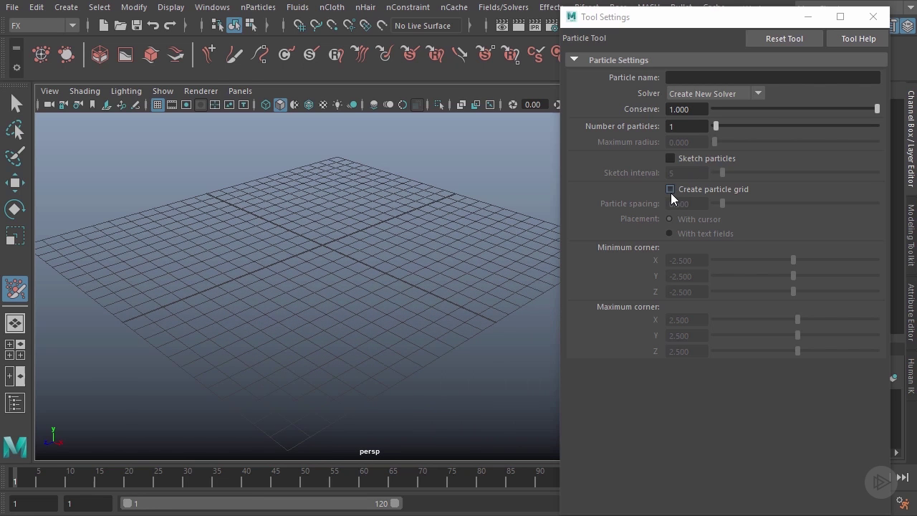
- Name the particles MyFirstParticles and keep Create New Solver as the solver
click(682, 78)
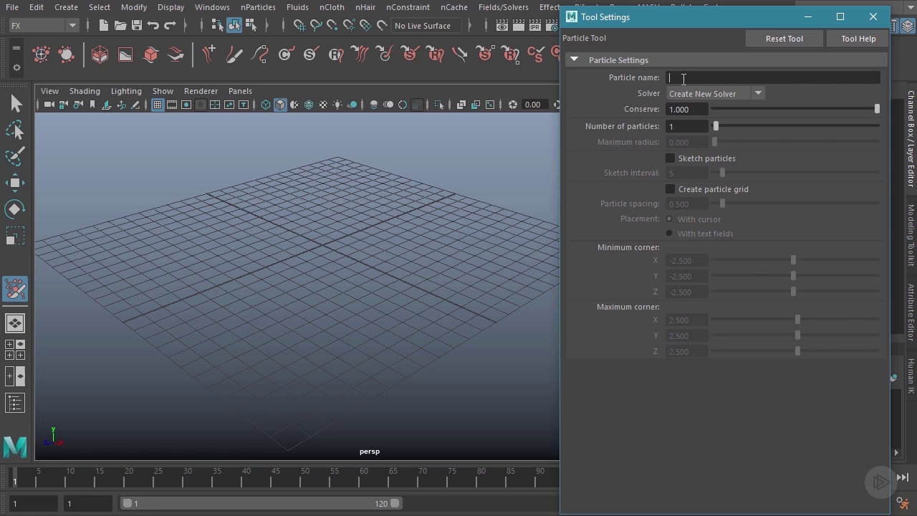
text(MyFirstParticles)
click(761, 94)
click(761, 92)
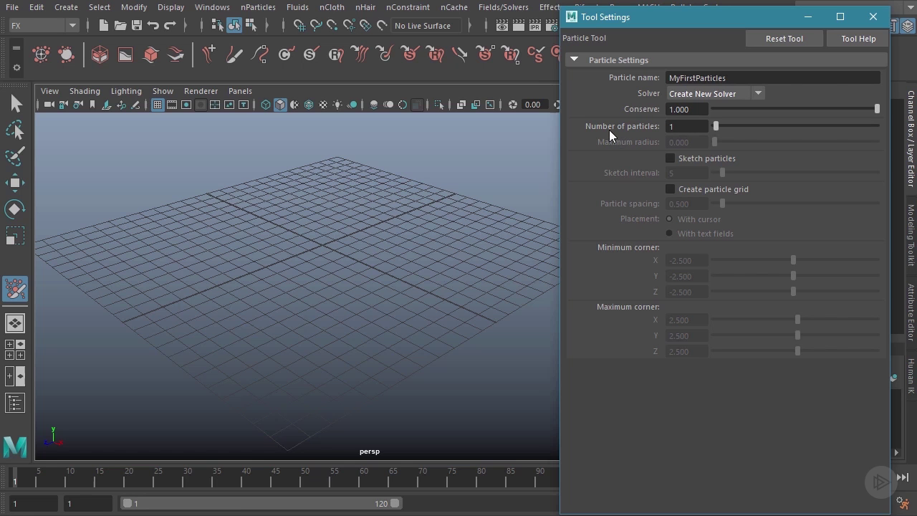
- Place seven single particles at different spots on the grid
click(406, 298)
click(369, 317)
click(319, 326)
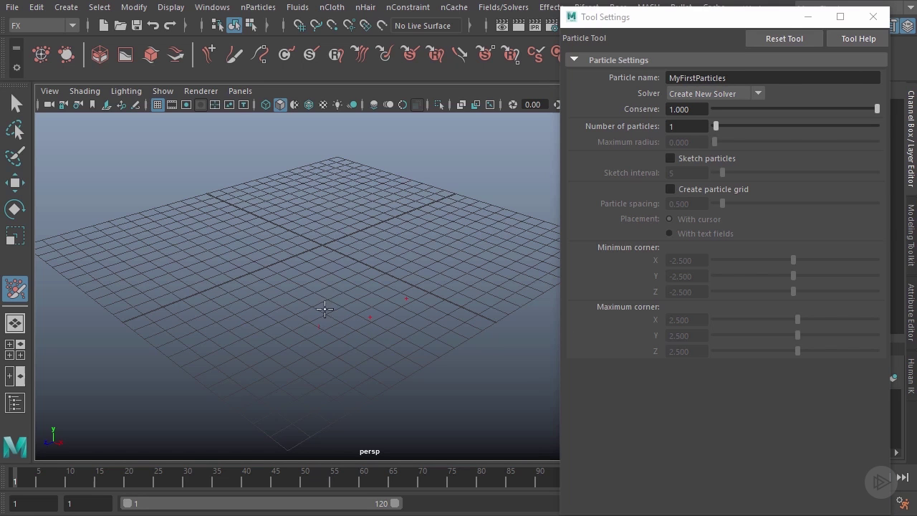
click(332, 293)
click(293, 302)
click(238, 327)
click(263, 342)
- Set Number of particles to 25 and place four 25-particle batches on the grid
click(686, 127)
text(25)
key(Tab)
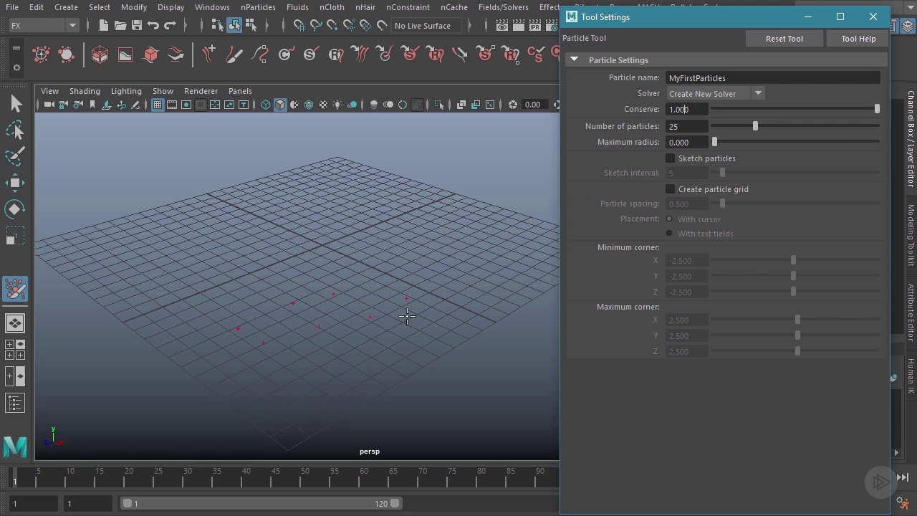
click(393, 316)
click(386, 330)
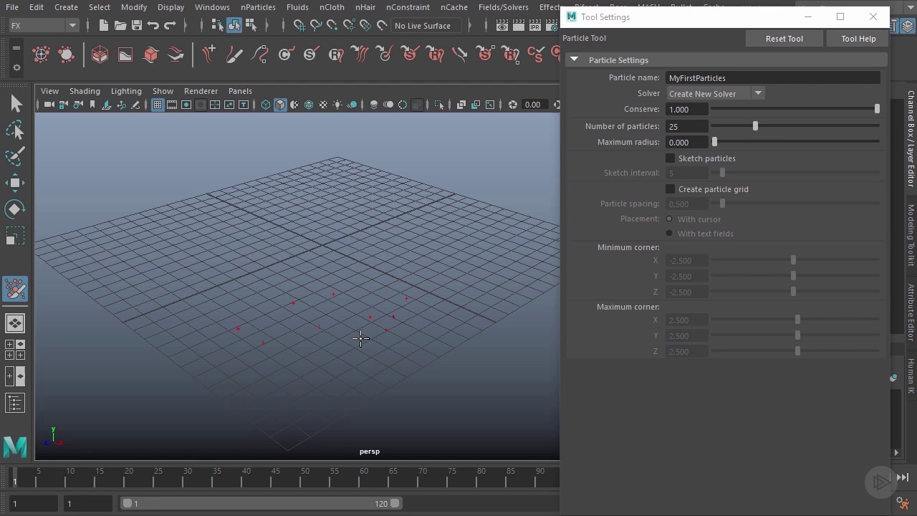
click(363, 337)
click(406, 297)
- Set Maximum radius to 1 and scatter six particle clusters around the grid
drag(696, 141, 648, 148)
text(1)
key(Return)
click(380, 289)
click(358, 300)
click(332, 312)
click(357, 282)
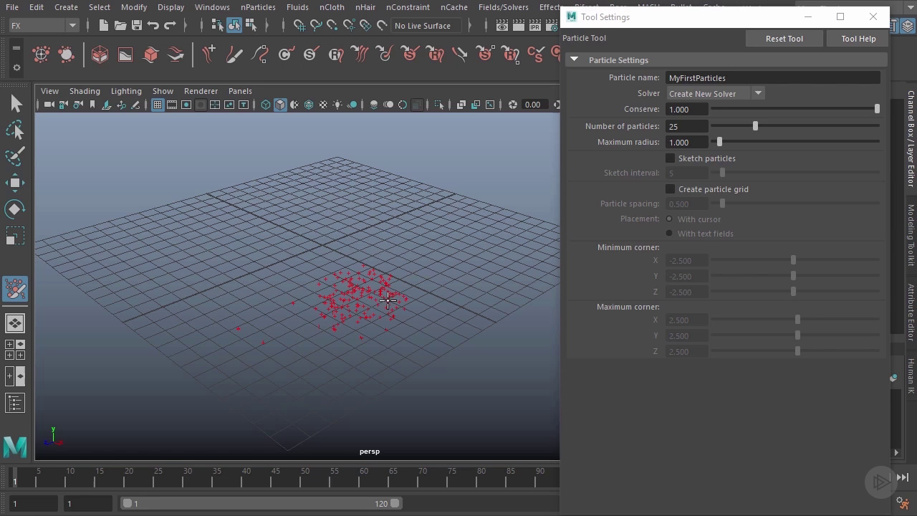
click(406, 307)
click(359, 332)
- Change Maximum radius to 3, place one wider cluster, and orbit to inspect it
double_click(679, 142)
text(3)
key(Return)
click(368, 285)
alt+drag(363, 325, 444, 300)
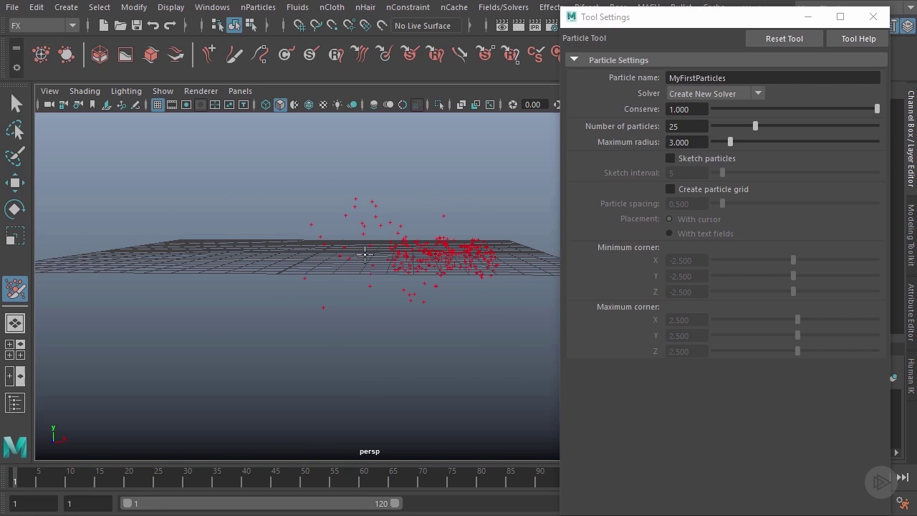
alt+drag(400, 262, 348, 327)
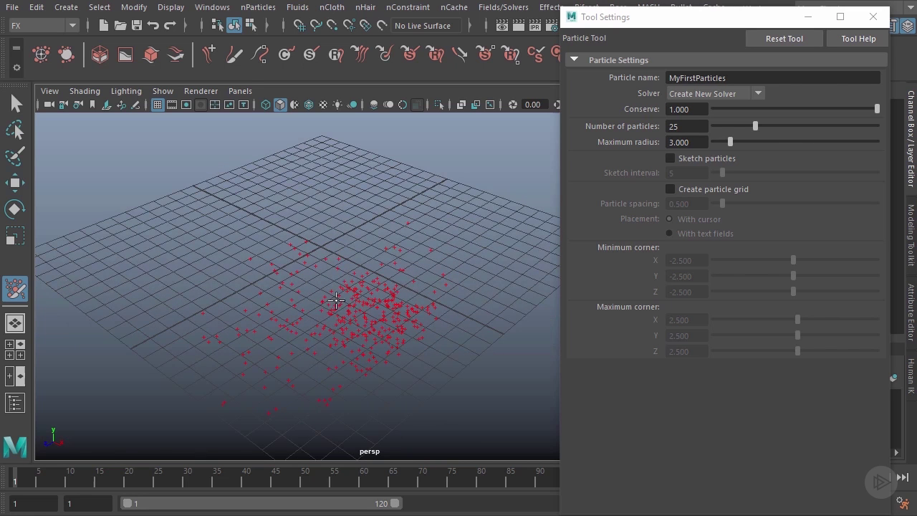
alt+drag(348, 295, 358, 304)
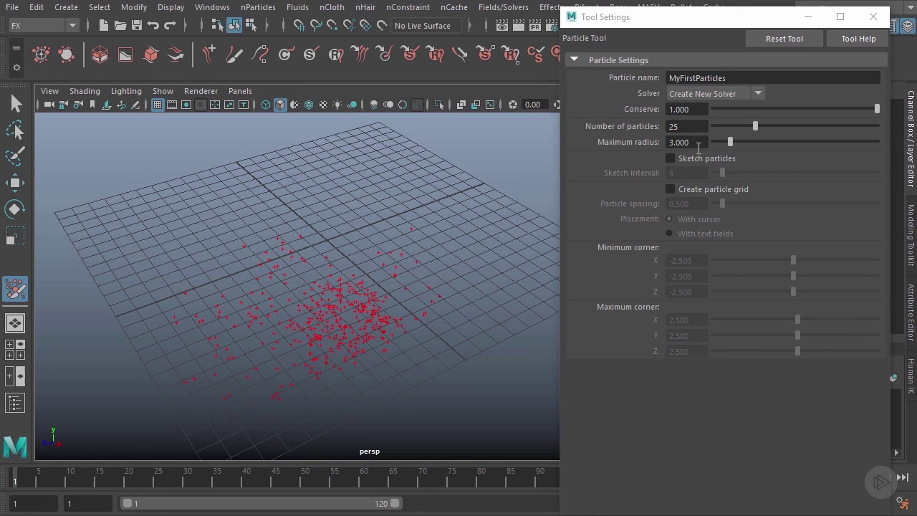
- Reset Maximum radius to 1 and add three more particle clusters
drag(702, 143, 648, 143)
text(1)
key(Return)
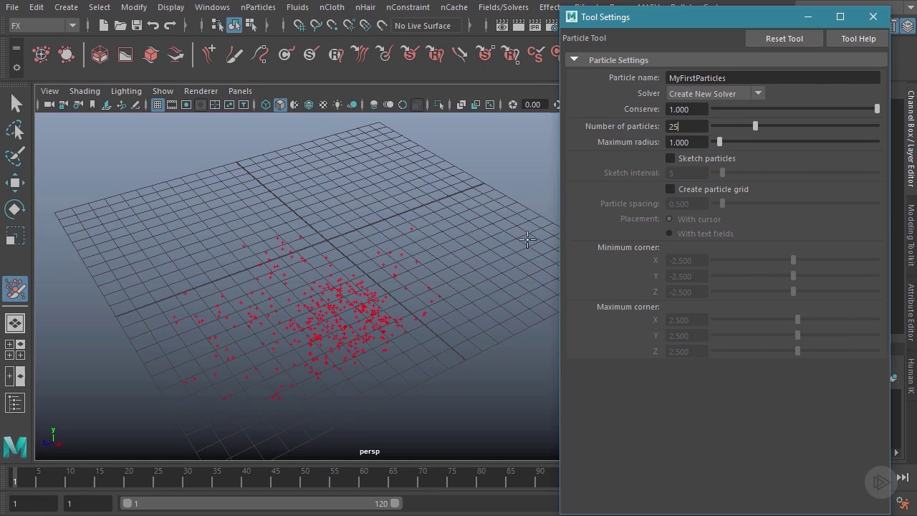
click(389, 278)
click(351, 270)
click(291, 292)
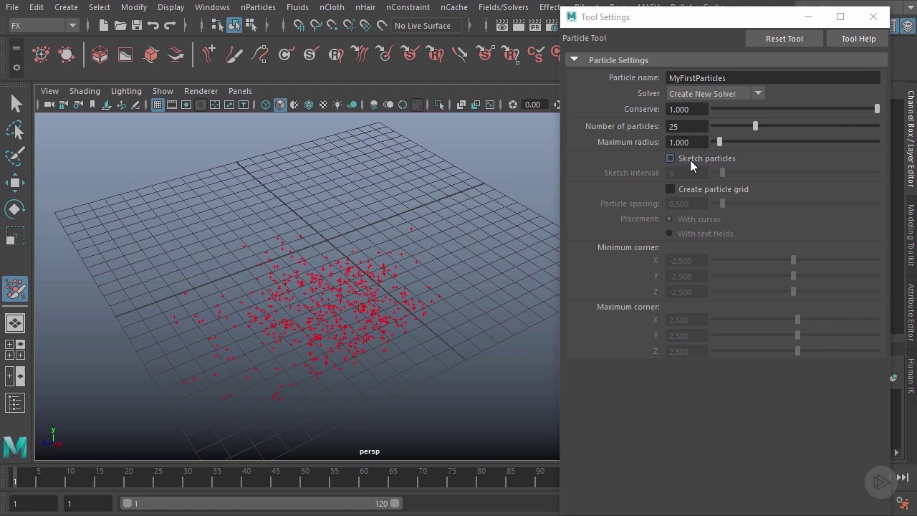
- Turn on Sketch particles and sketch strokes forming a dense ring of particles over the grid
click(671, 158)
mouse_move(347, 362)
mouse_down()
mouse_move(383, 358)
mouse_move(419, 327)
mouse_move(422, 295)
mouse_move(407, 271)
mouse_move(330, 258)
mouse_move(271, 275)
mouse_move(247, 317)
mouse_move(265, 354)
mouse_move(387, 332)
mouse_move(387, 306)
mouse_move(316, 288)
mouse_move(277, 316)
mouse_move(333, 334)
mouse_move(346, 316)
mouse_move(302, 315)
mouse_move(317, 341)
mouse_move(397, 349)
mouse_move(450, 310)
mouse_move(424, 265)
mouse_move(385, 244)
mouse_move(307, 244)
mouse_move(271, 262)
mouse_move(239, 300)
mouse_move(235, 340)
mouse_move(298, 371)
mouse_move(339, 370)
mouse_move(418, 353)
mouse_move(454, 326)
mouse_move(453, 276)
mouse_up()
alt+drag(413, 326, 383, 368)
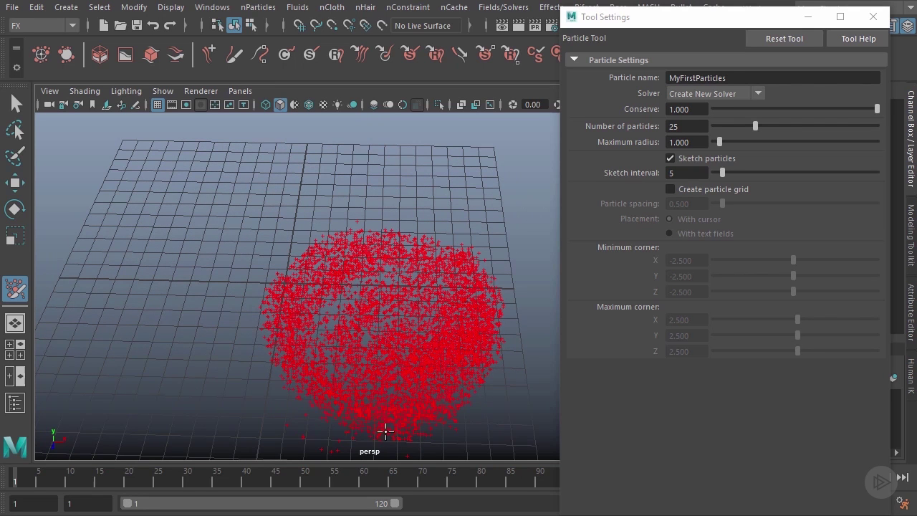
mouse_move(276, 363)
mouse_down()
mouse_move(266, 316)
mouse_move(307, 254)
mouse_move(337, 237)
mouse_move(431, 231)
mouse_move(472, 250)
mouse_move(497, 321)
mouse_move(434, 415)
mouse_up()
mouse_move(442, 379)
alt+mouse_down()
mouse_move(374, 351)
mouse_move(369, 339)
alt+mouse_up()
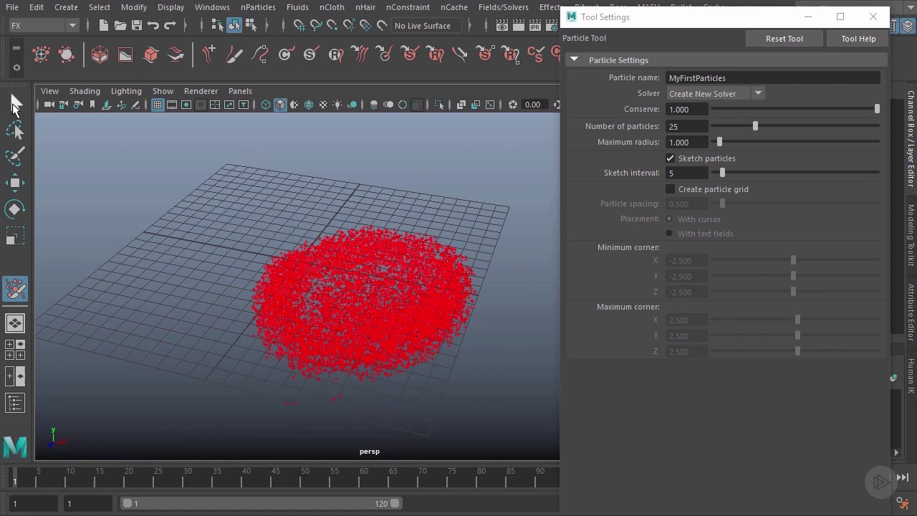
alt+drag(425, 237, 419, 236)
- Finish the sketched particles as an object and close the tool settings window
key(q)
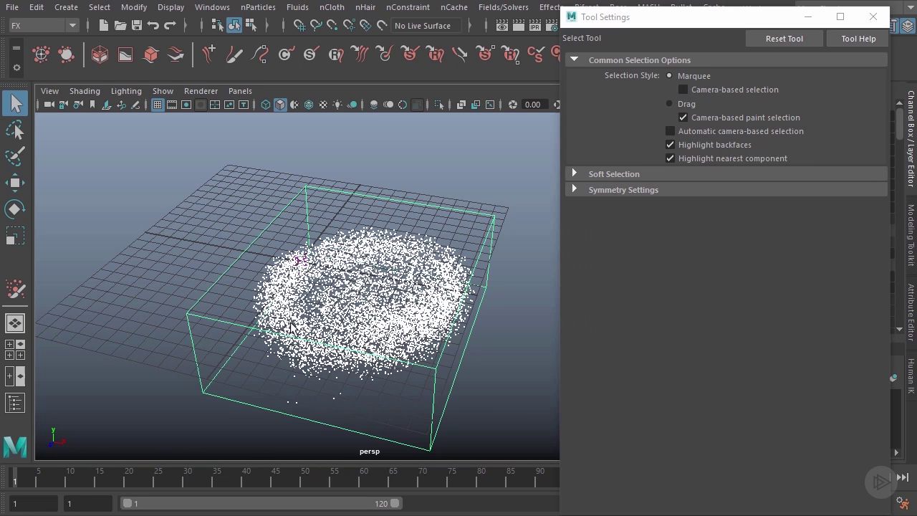
mouse_move(429, 337)
alt+mouse_down()
mouse_move(458, 334)
mouse_move(420, 321)
mouse_move(432, 322)
alt+mouse_up()
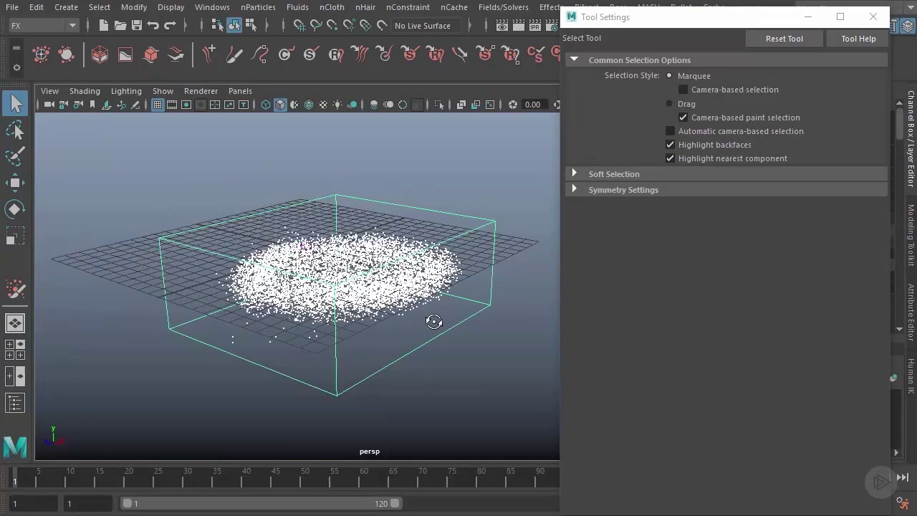
click(872, 18)
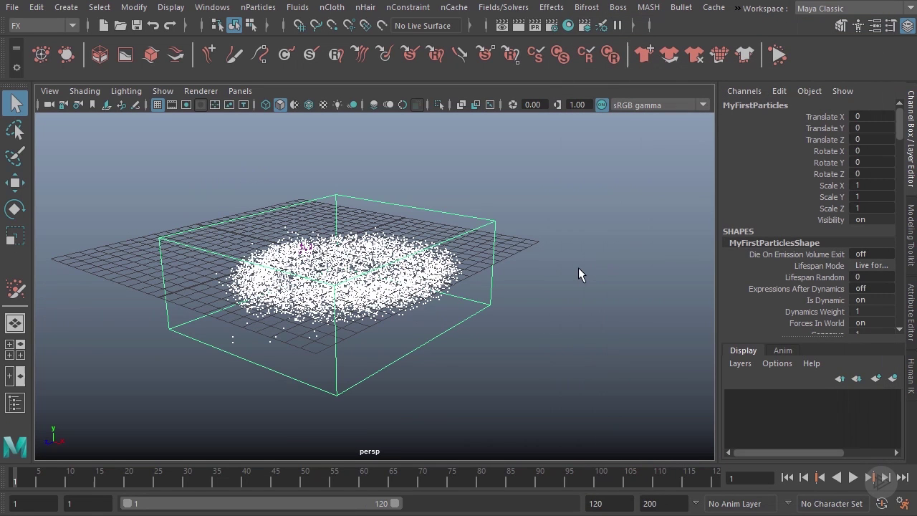
- Show the Outliner and select nucleus1, then MyFirstParticles, to inspect them
click(16, 404)
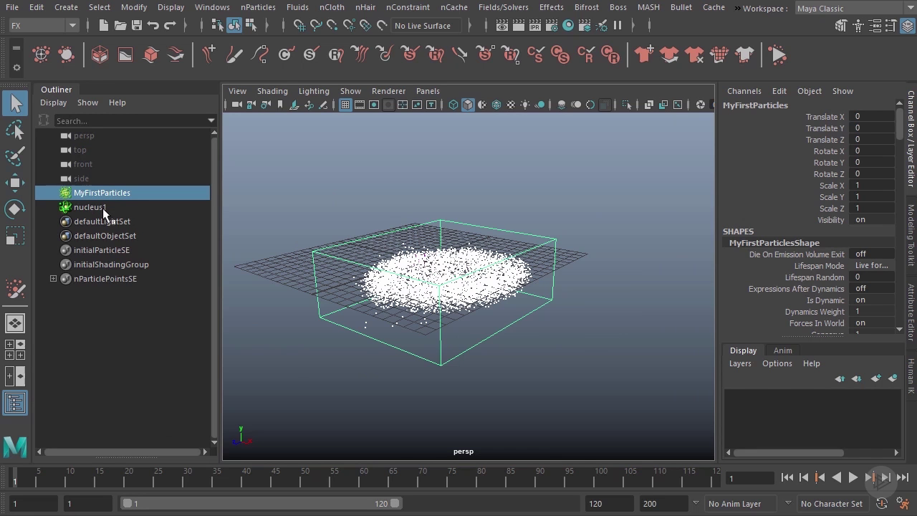
middle_drag(103, 208, 105, 191)
click(102, 209)
click(106, 192)
alt+drag(502, 243, 466, 264)
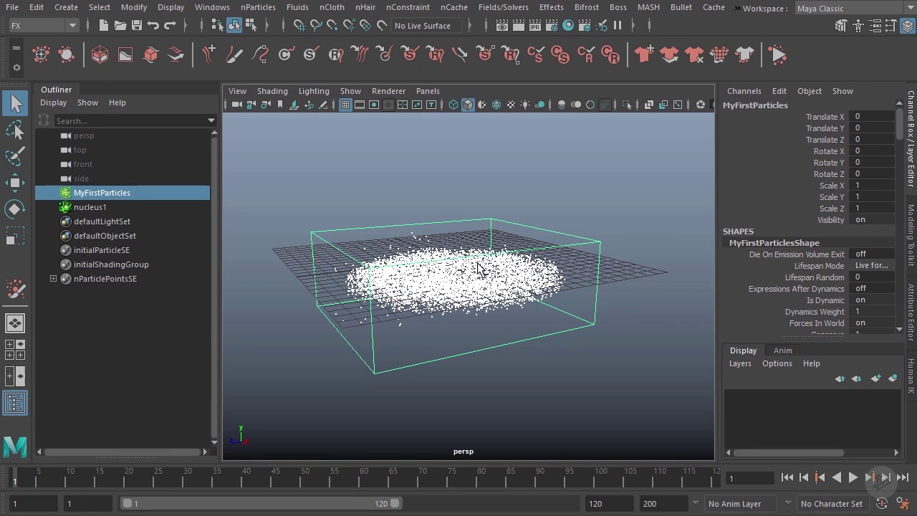
- Delete MyFirstParticles, reopen nParticle Tool options with the nucleus1 solver, and edit the particle name
key(Delete)
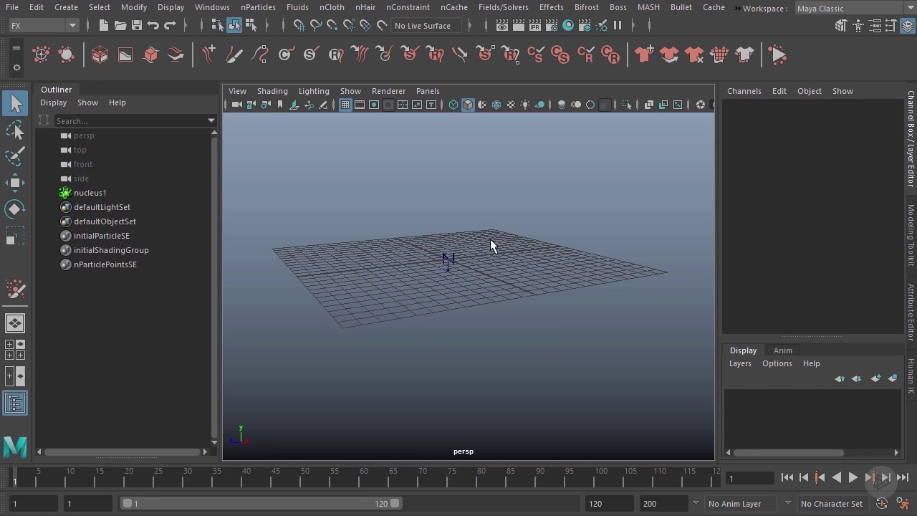
click(258, 7)
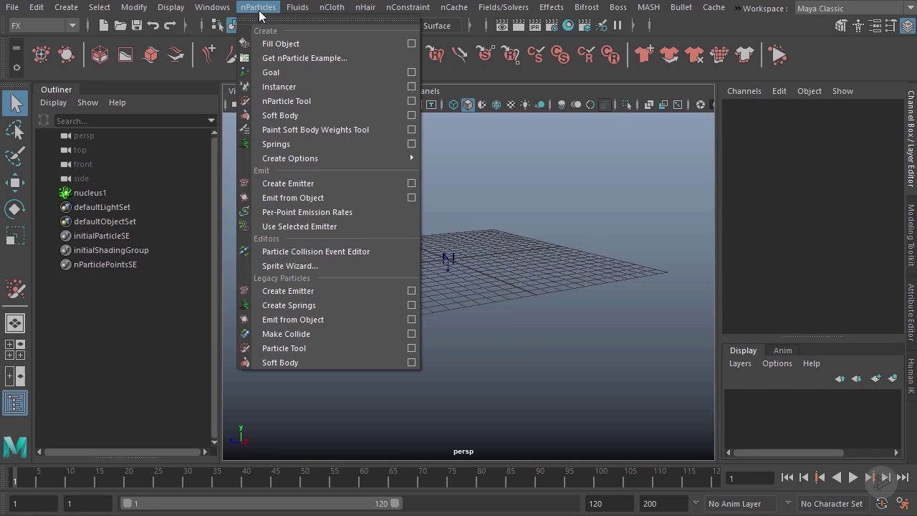
click(408, 102)
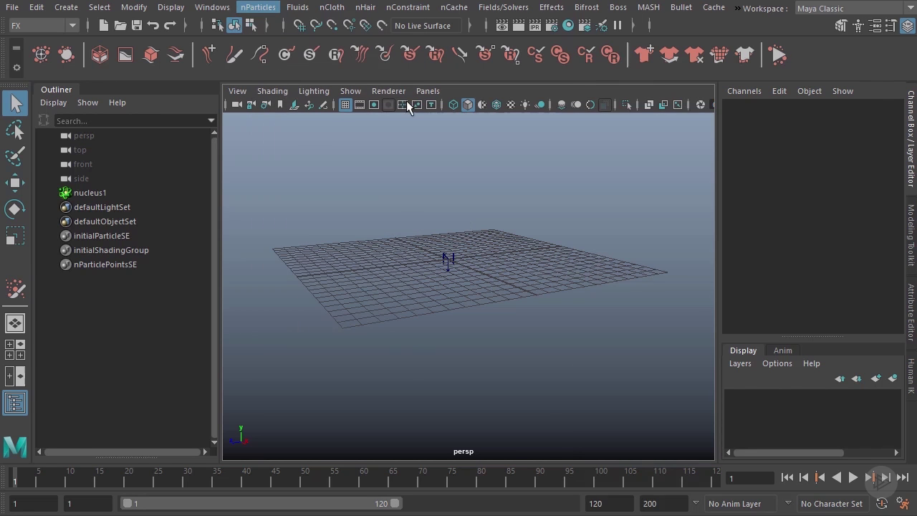
drag(696, 42, 675, 37)
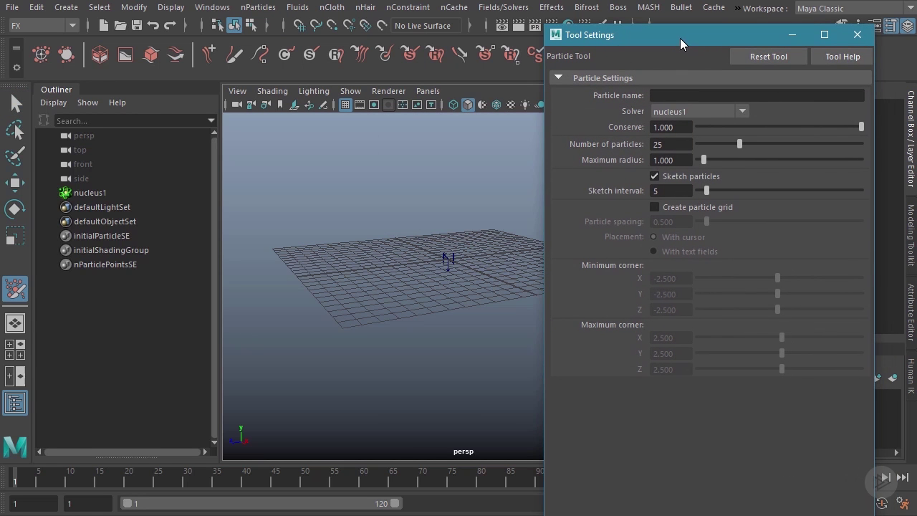
click(706, 111)
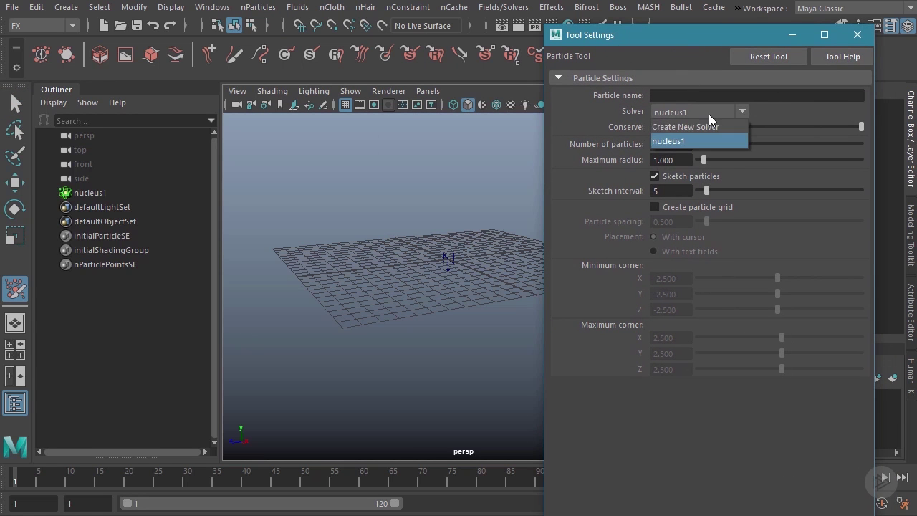
click(681, 142)
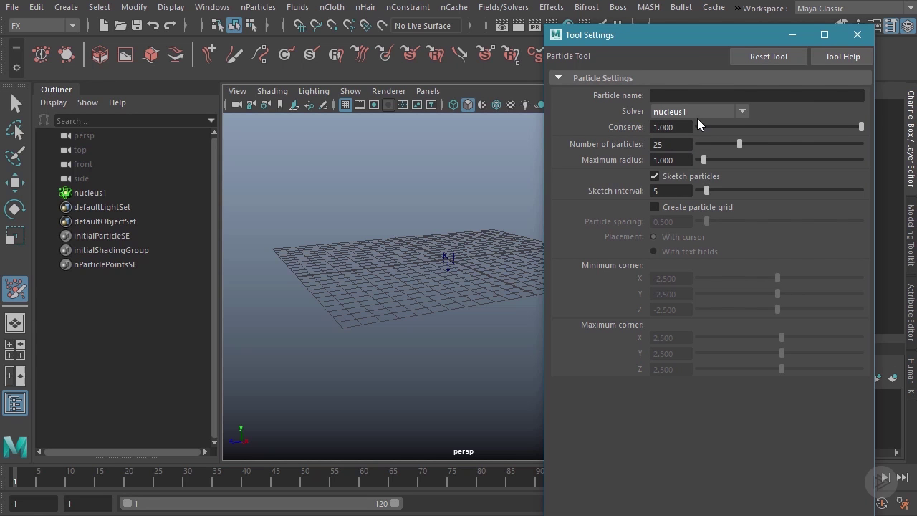
click(682, 96)
- Enable Create particle grid, build a 0.500-spacing test grid between two corners, then delete it
click(684, 207)
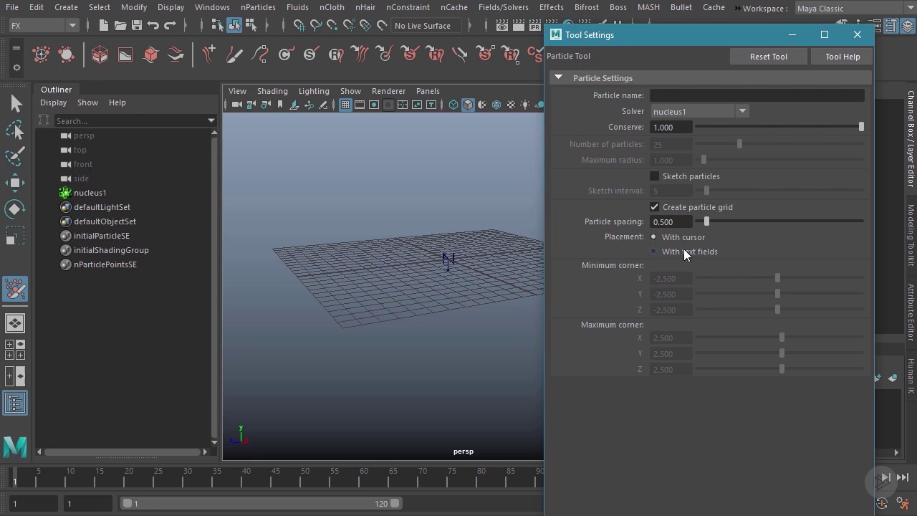
scroll(434, 253, up, 6)
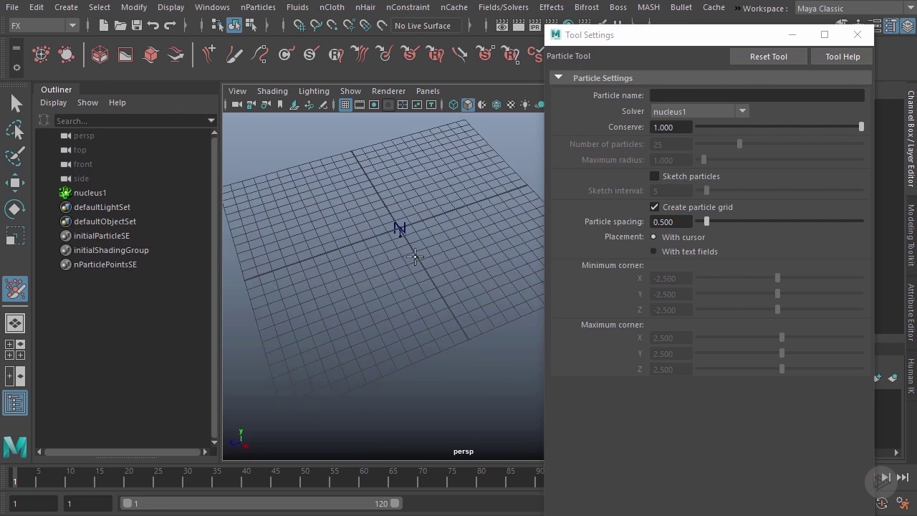
scroll(405, 250, up, 2)
alt+middle_drag(450, 184, 343, 251)
click(442, 166)
click(393, 261)
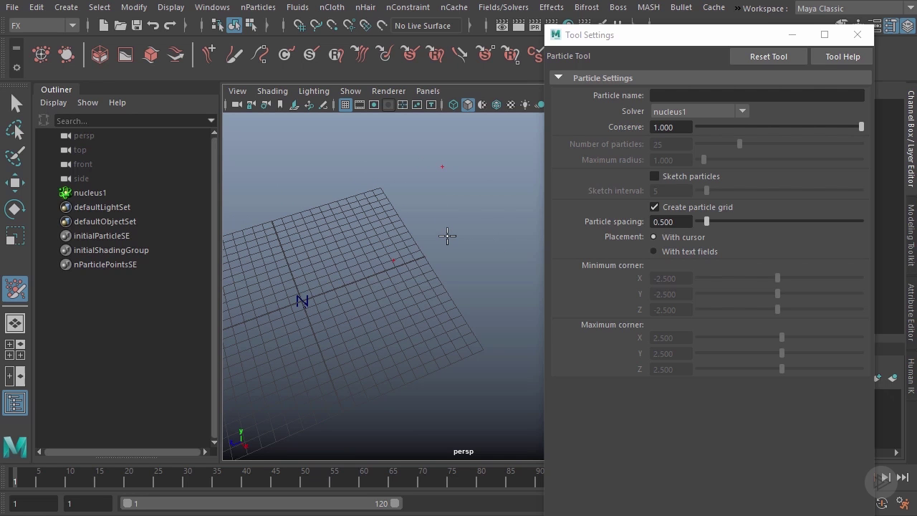
key(Return)
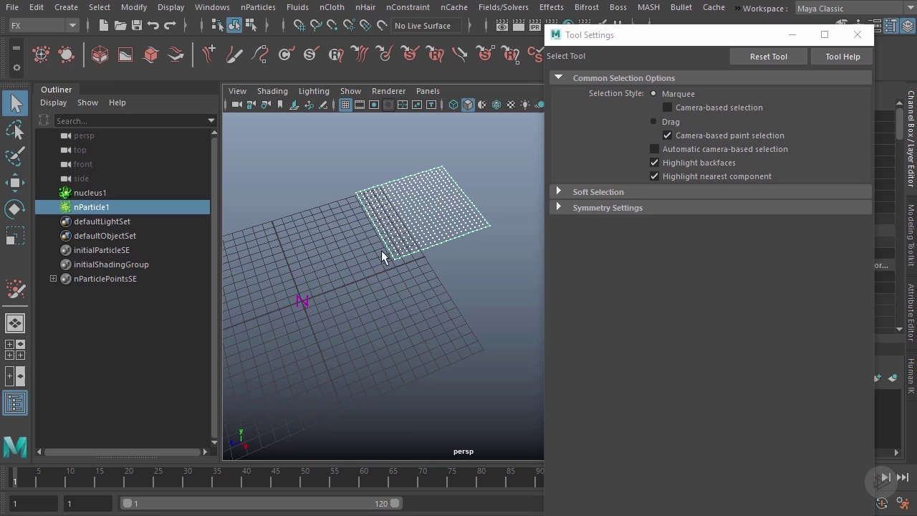
alt+drag(442, 270, 452, 270)
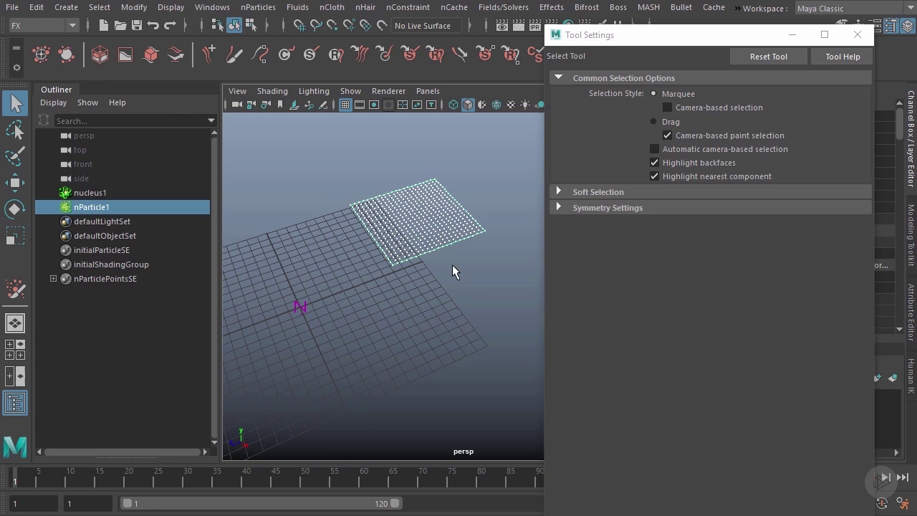
key(Delete)
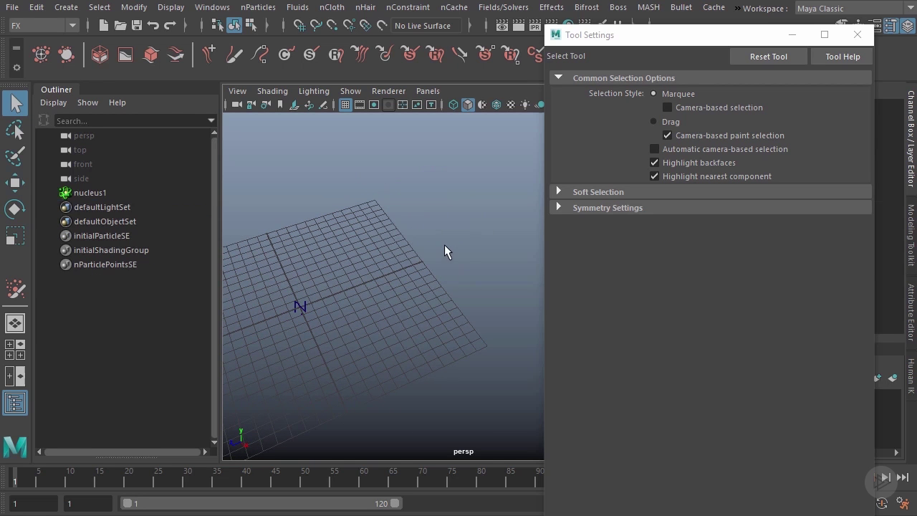
- Set Particle spacing to 0.100, build a denser grid between two corners, inspect it, and delete it
click(15, 290)
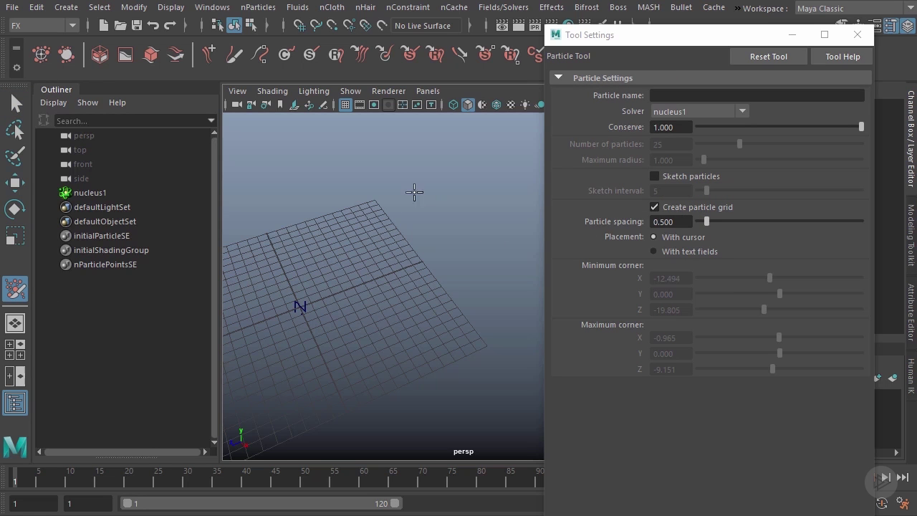
drag(685, 224, 665, 224)
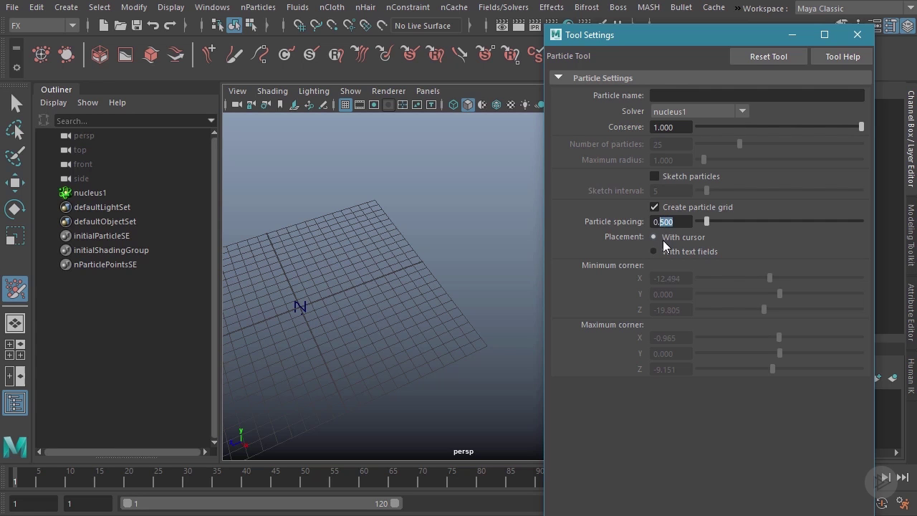
key(Return)
click(452, 203)
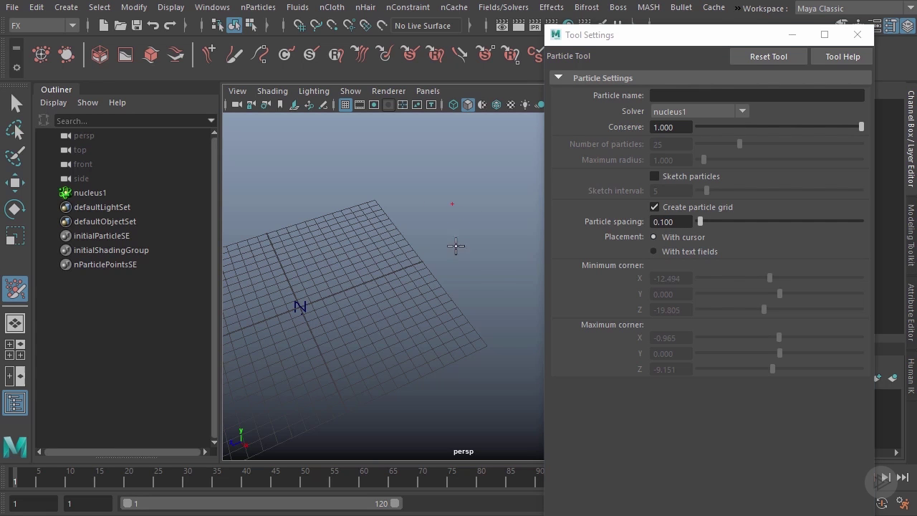
click(440, 301)
key(Return)
alt+right_drag(454, 262, 565, 352)
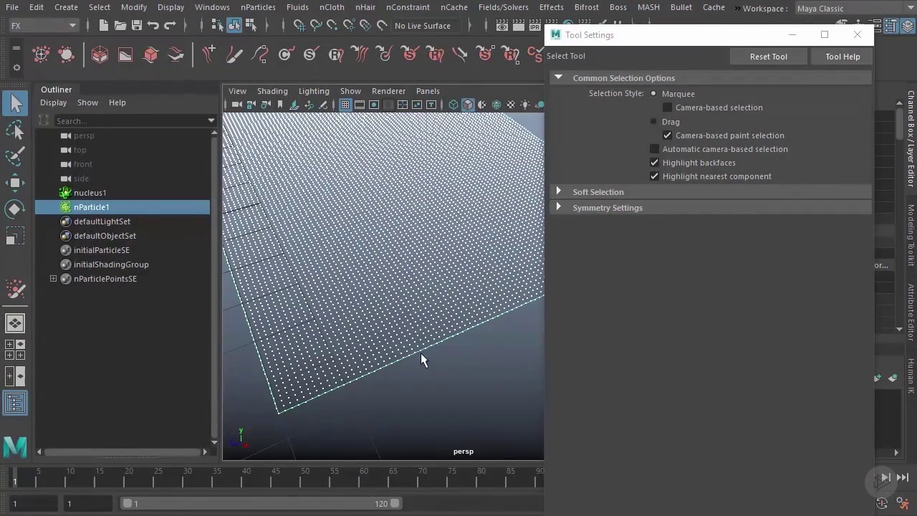
alt+right_drag(435, 323, 406, 260)
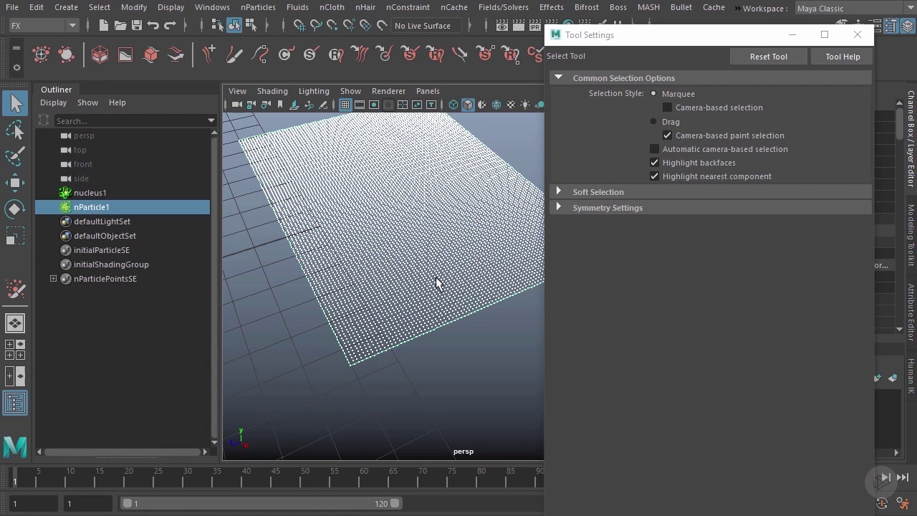
key(Delete)
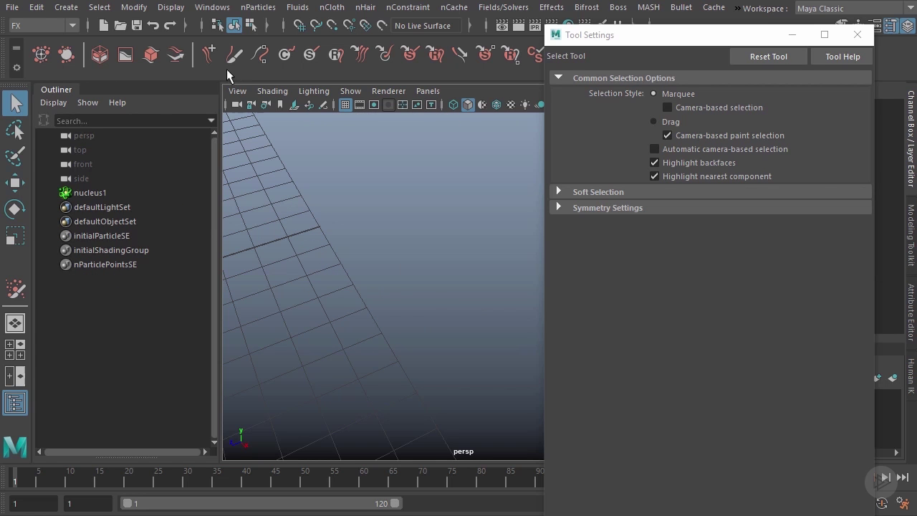
- Reactivate the Particle Tool with text-field grid placement and set the minimum corner to 0,0,0
click(16, 289)
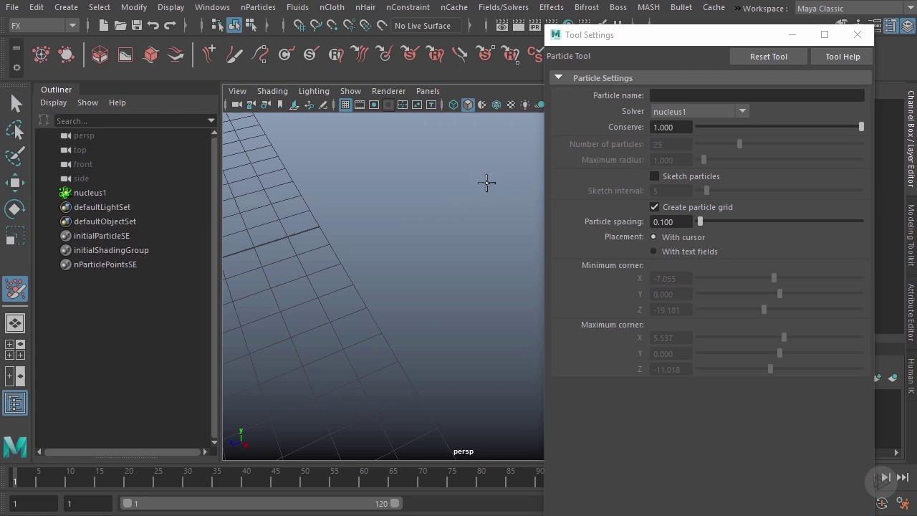
click(683, 250)
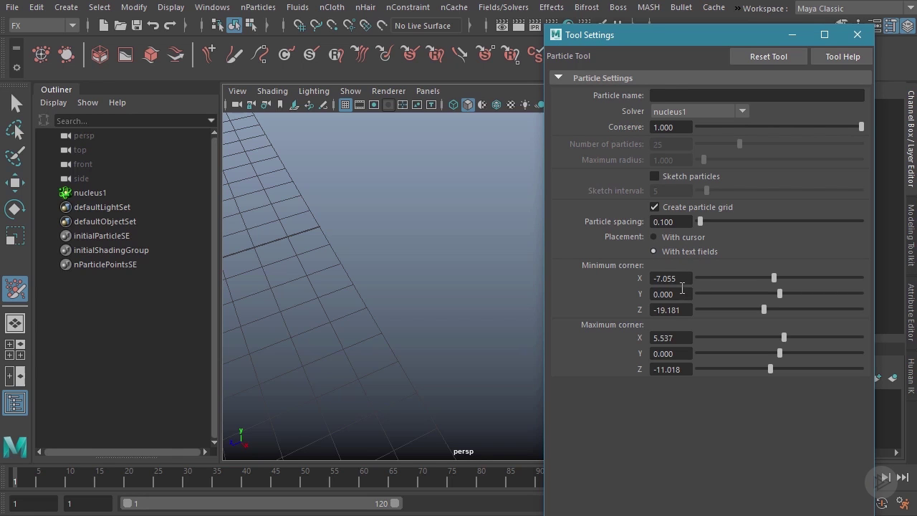
double_click(684, 278)
text(0)
key(Tab)
text(0)
key(Tab)
text(0)
key(Return)
click(305, 307)
alt+drag(305, 307, 330, 336)
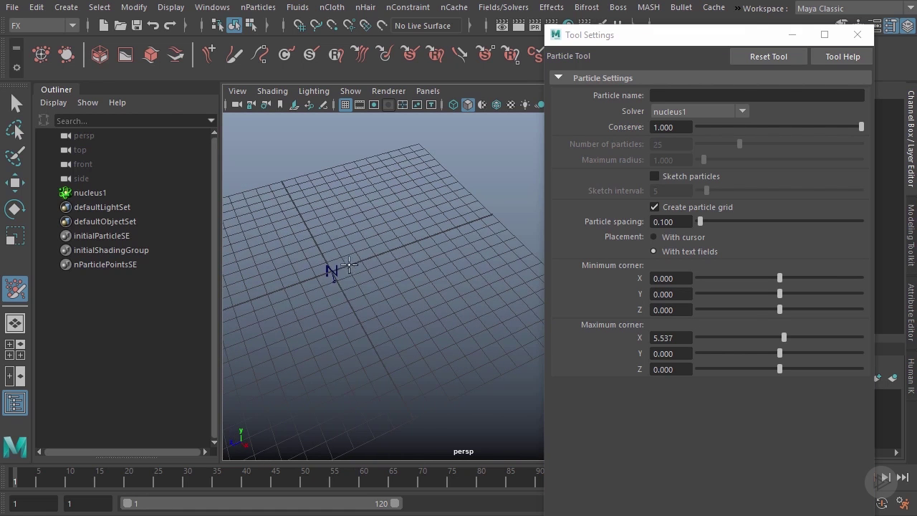
- Set the maximum corner to 10,0,10 and create the nParticle grid
double_click(671, 335)
text(10)
double_click(684, 368)
text(1)
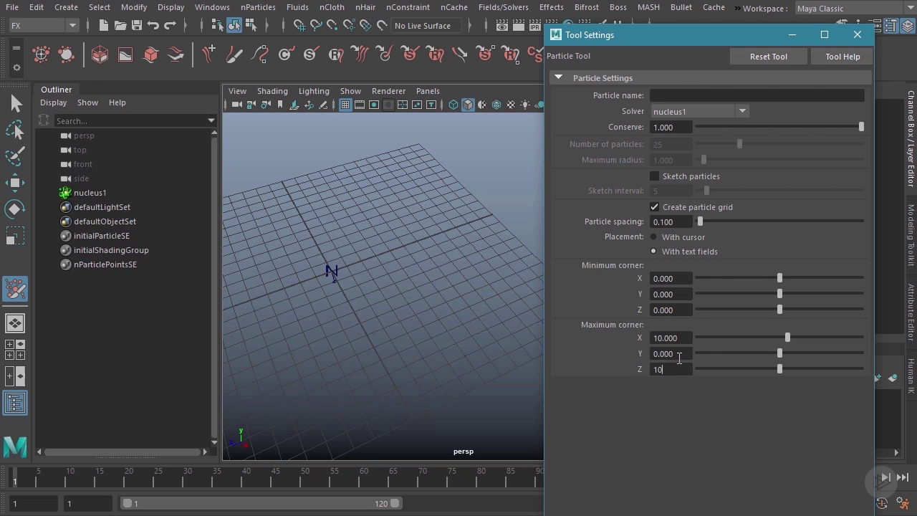
click(681, 354)
alt+drag(462, 322, 446, 310)
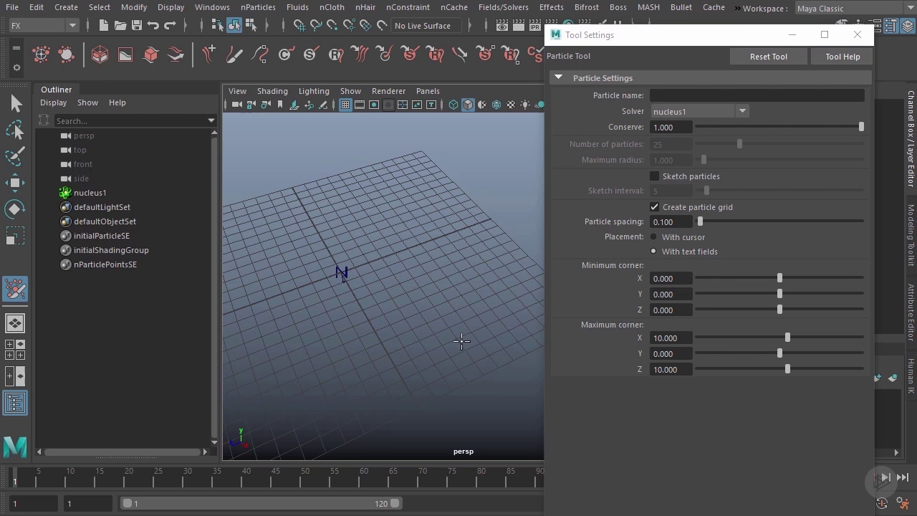
key(Return)
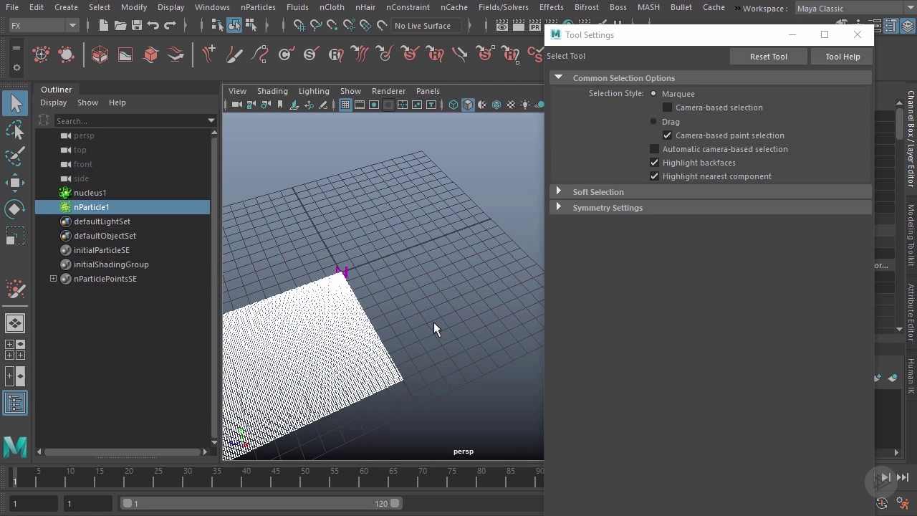
alt+drag(387, 326, 458, 272)
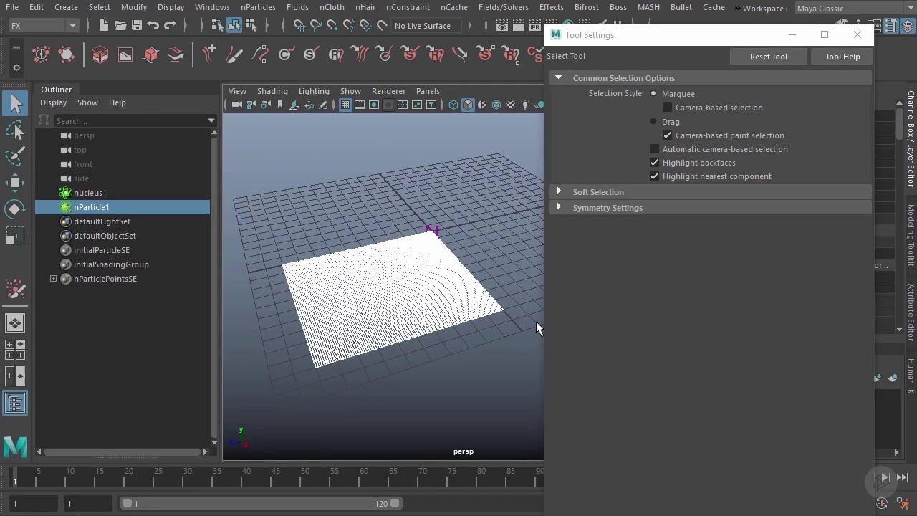
- Close Tool Settings, delete the nParticle1 grid and switch the shelf to Polygons
click(858, 34)
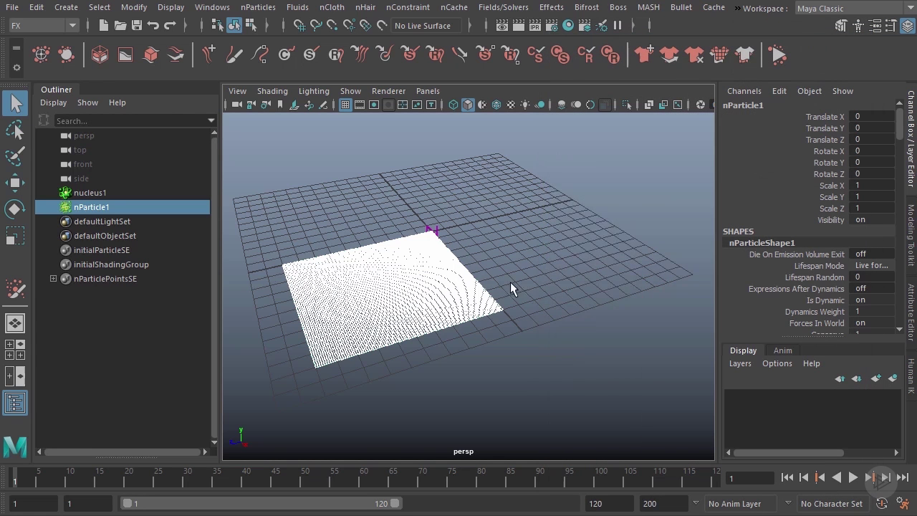
alt+drag(506, 276, 527, 282)
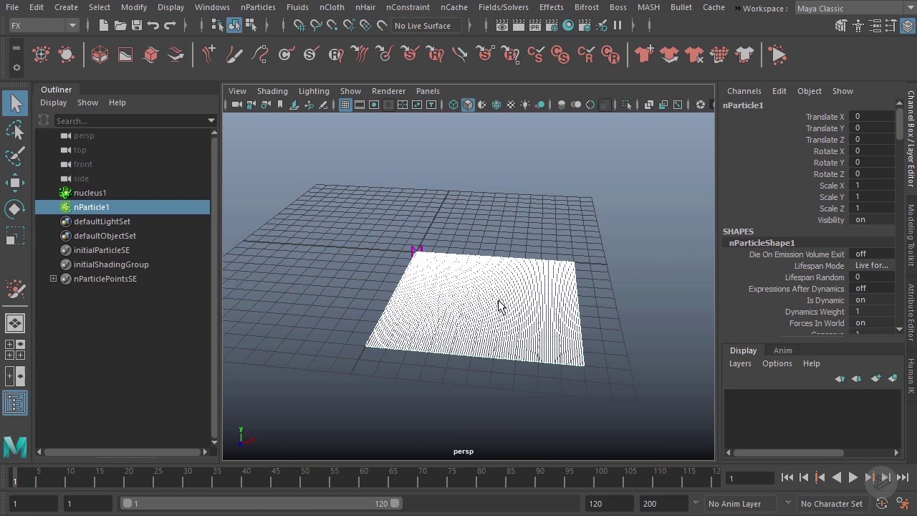
key(Delete)
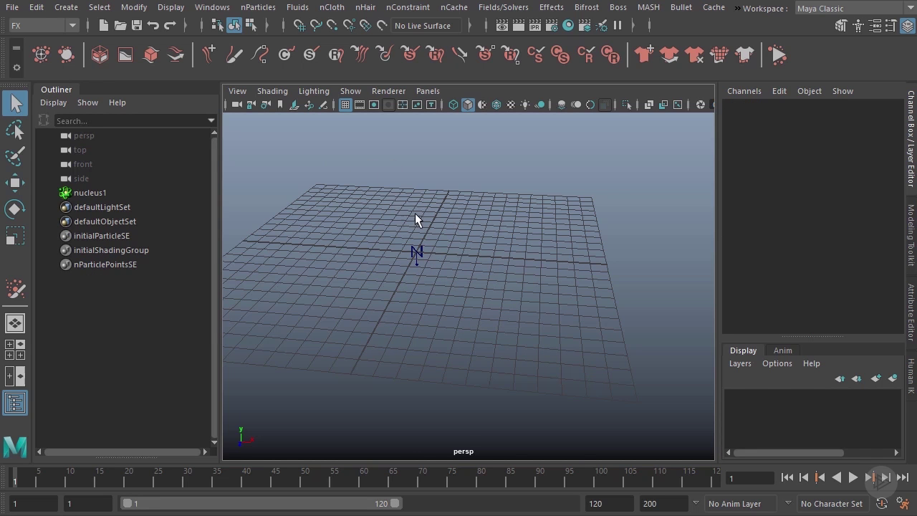
click(15, 48)
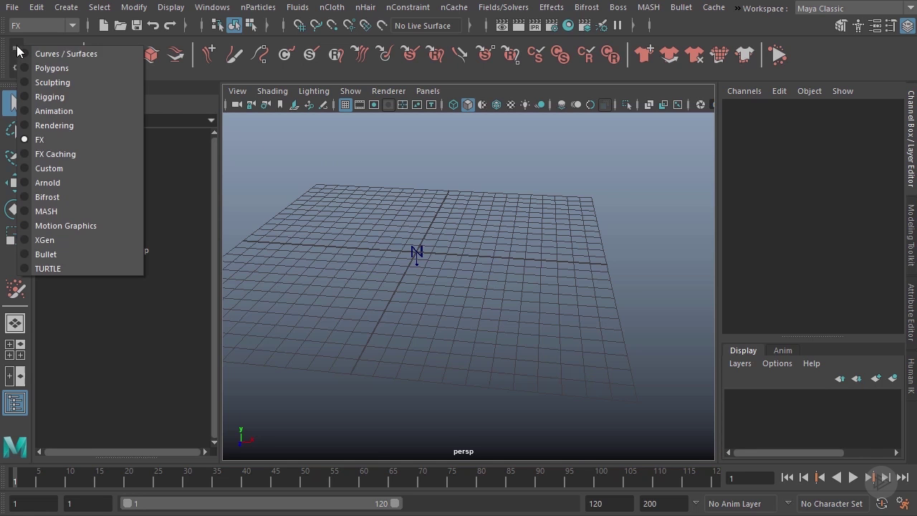
click(61, 58)
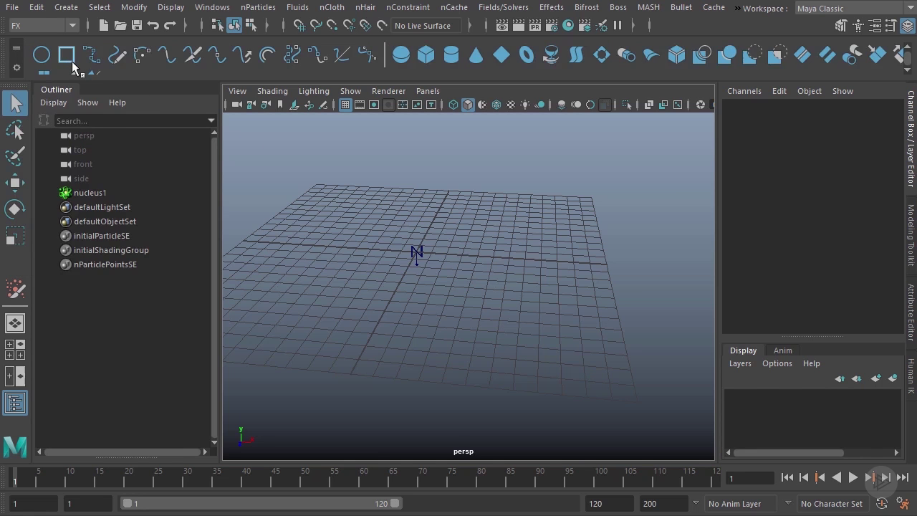
click(16, 48)
click(68, 69)
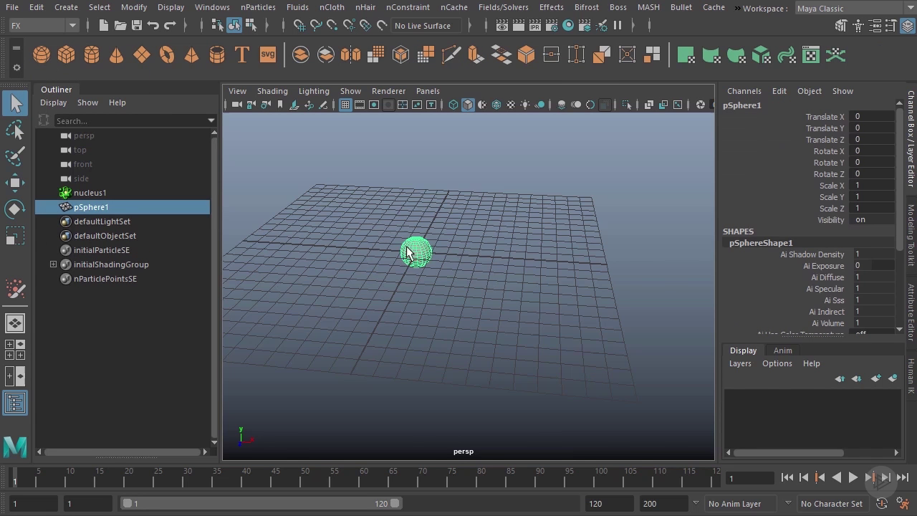
- Create a polygon sphere, scale it to 4.183 and raise it to Translate Y 10.869
alt+drag(413, 252, 494, 266)
key(r)
key(w)
drag(444, 244, 444, 141)
alt+drag(424, 182, 528, 144)
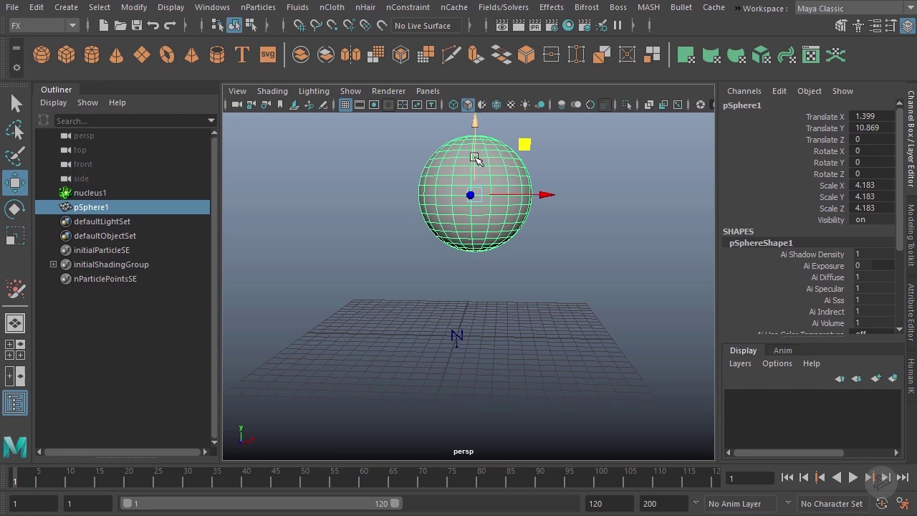
alt+drag(473, 188, 487, 222)
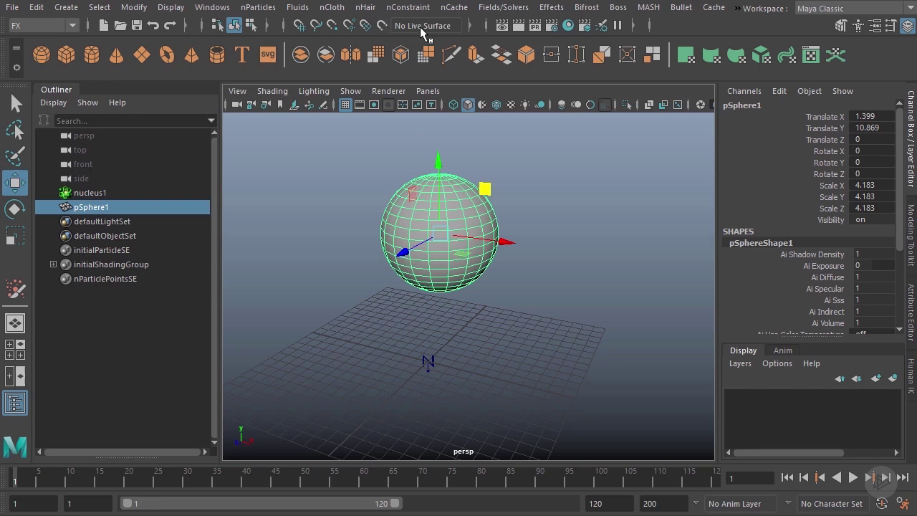
- Make pSphere1 live and set the nParticle tool to Sketch particles
click(382, 25)
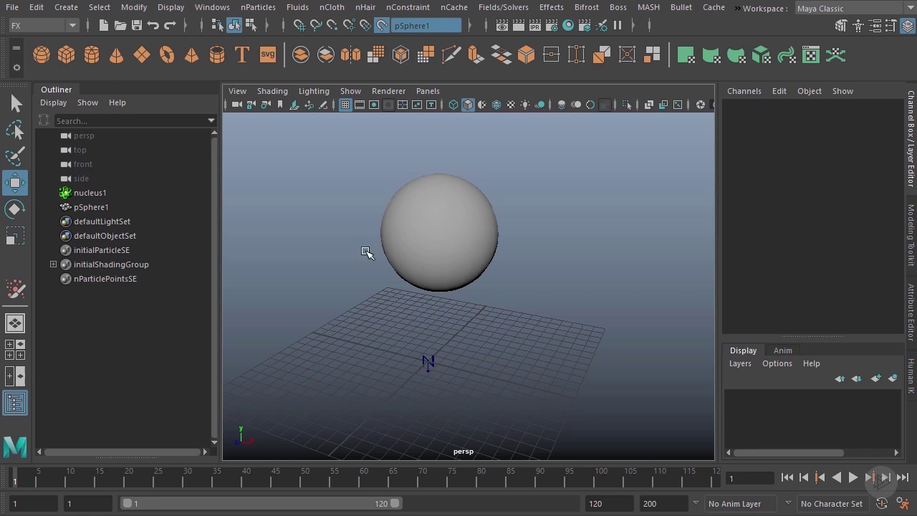
click(15, 290)
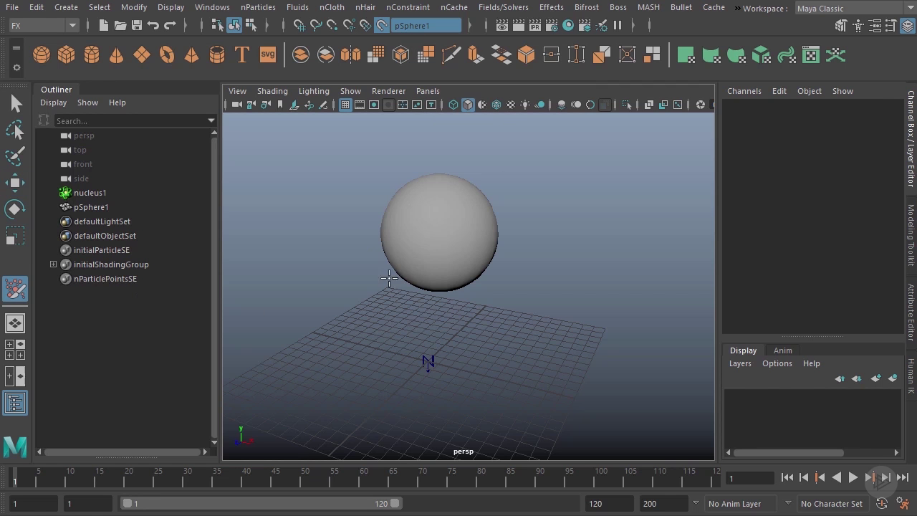
double_click(15, 290)
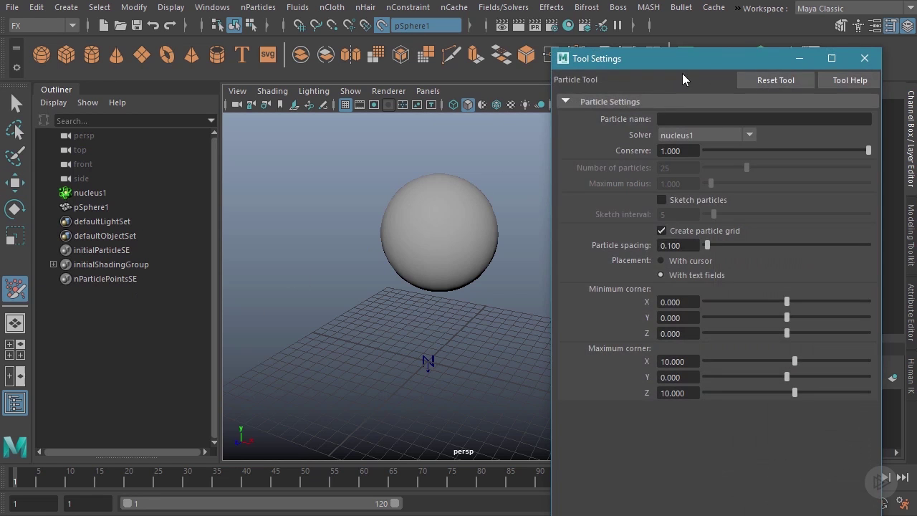
click(677, 200)
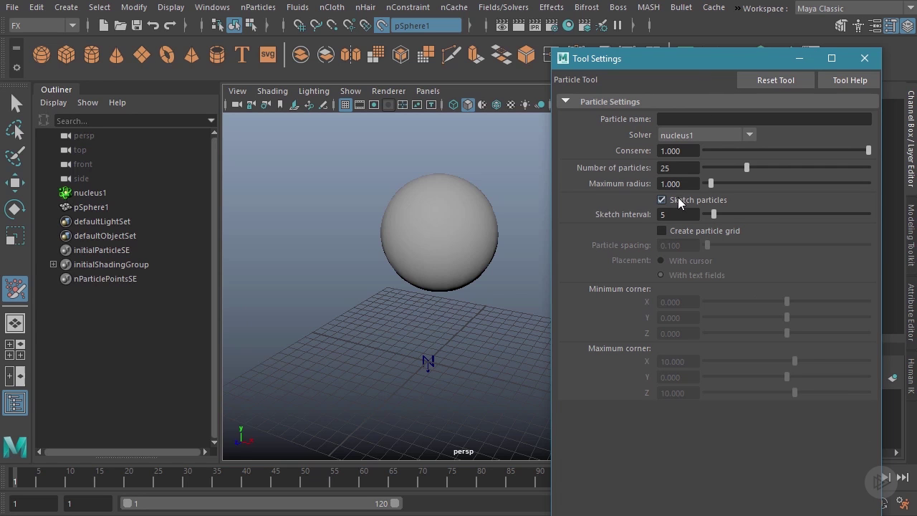
- Sketch three strokes of particles over the sphere and finish them as nParticle1
mouse_move(471, 215)
mouse_down()
mouse_move(444, 209)
mouse_move(427, 263)
mouse_move(423, 329)
mouse_move(452, 341)
mouse_move(440, 335)
mouse_move(468, 254)
mouse_move(438, 282)
mouse_move(418, 258)
mouse_move(414, 280)
mouse_move(405, 276)
mouse_move(498, 277)
mouse_move(487, 251)
mouse_move(507, 250)
mouse_move(509, 222)
mouse_move(489, 199)
mouse_move(417, 243)
mouse_move(460, 255)
mouse_move(437, 247)
mouse_up()
mouse_move(429, 244)
mouse_down()
mouse_move(376, 270)
mouse_move(413, 278)
mouse_move(390, 323)
mouse_move(443, 215)
mouse_move(408, 245)
mouse_move(436, 292)
mouse_move(469, 288)
mouse_move(398, 274)
mouse_move(318, 284)
mouse_move(415, 210)
mouse_move(379, 215)
mouse_up()
alt+drag(398, 264, 426, 250)
key(Return)
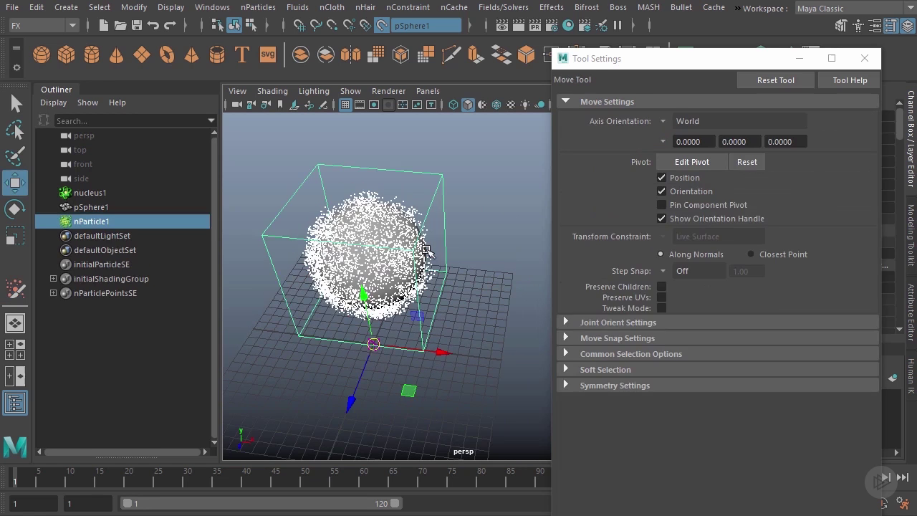
alt+drag(378, 287, 481, 240)
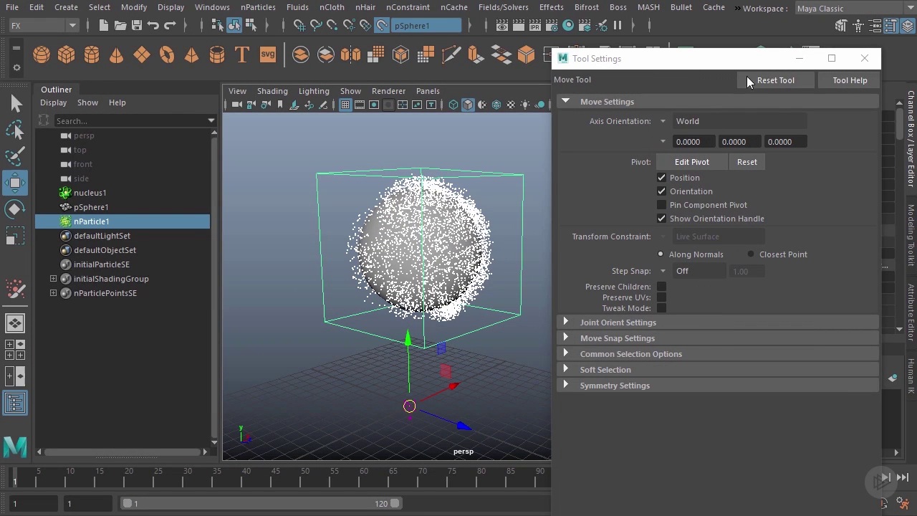
- Close Tool Settings and toggle Make Live off for pSphere1
click(864, 58)
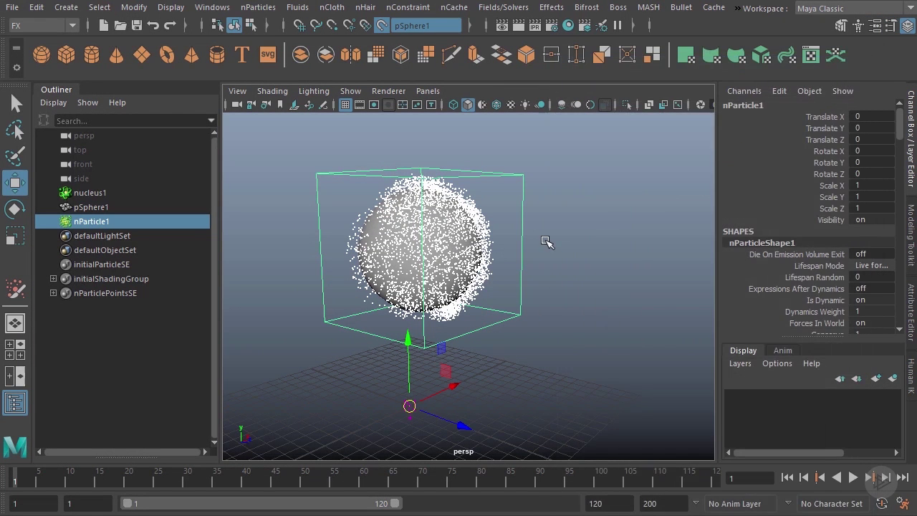
click(382, 25)
click(555, 241)
key(ctrl+z)
alt+drag(555, 242, 521, 275)
click(521, 275)
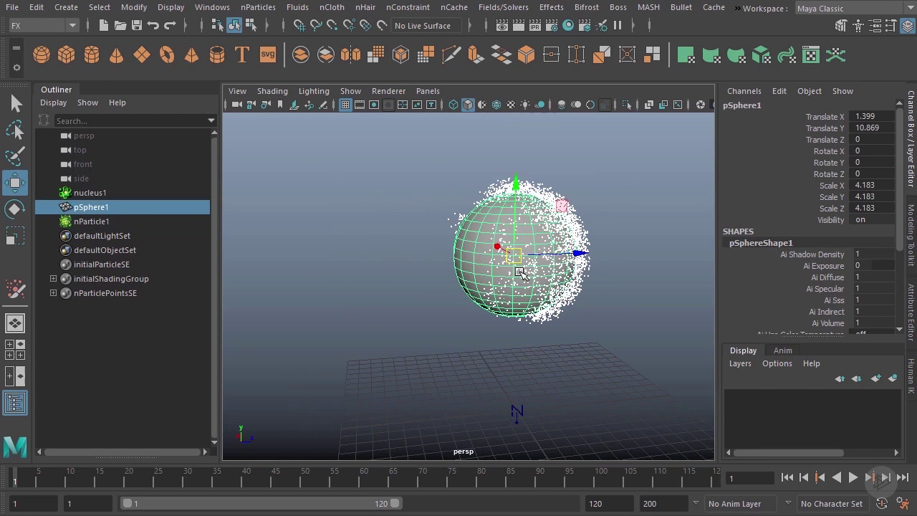
click(382, 25)
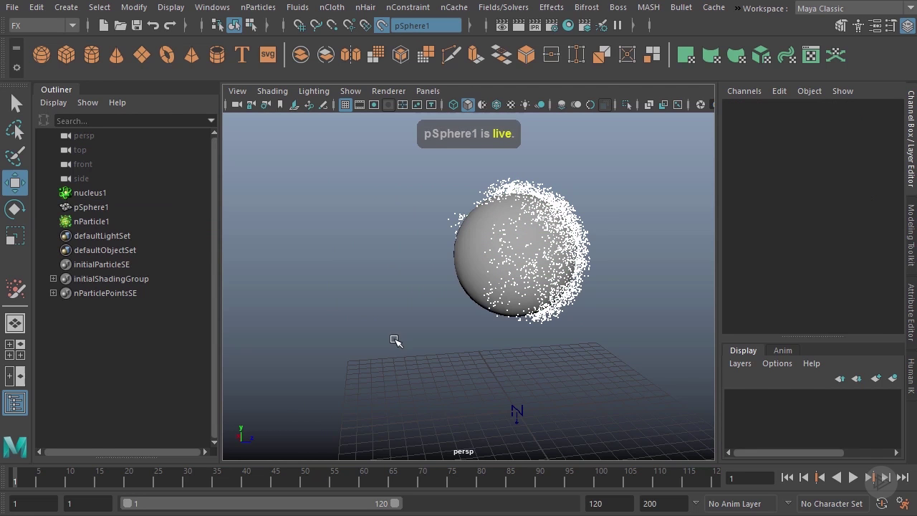
- Delete pSphere1 from the Outliner, leaving the spherical particle shell
click(101, 208)
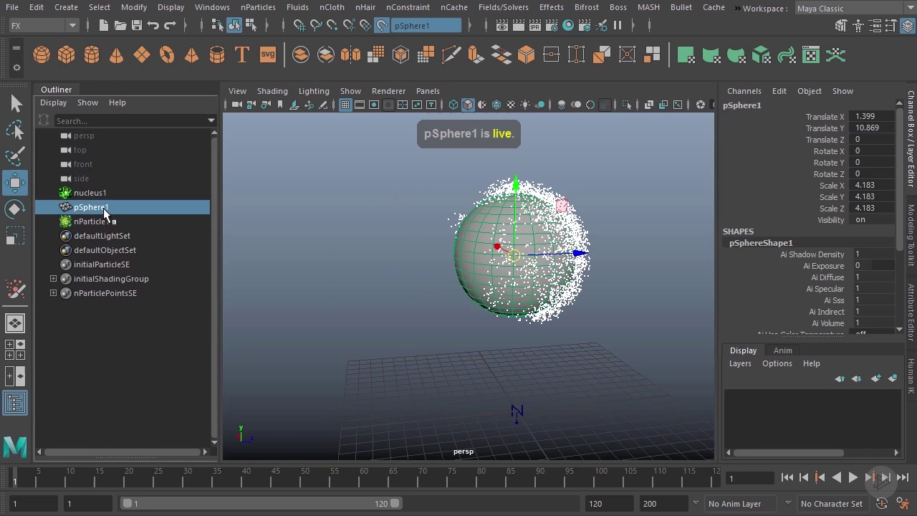
key(Delete)
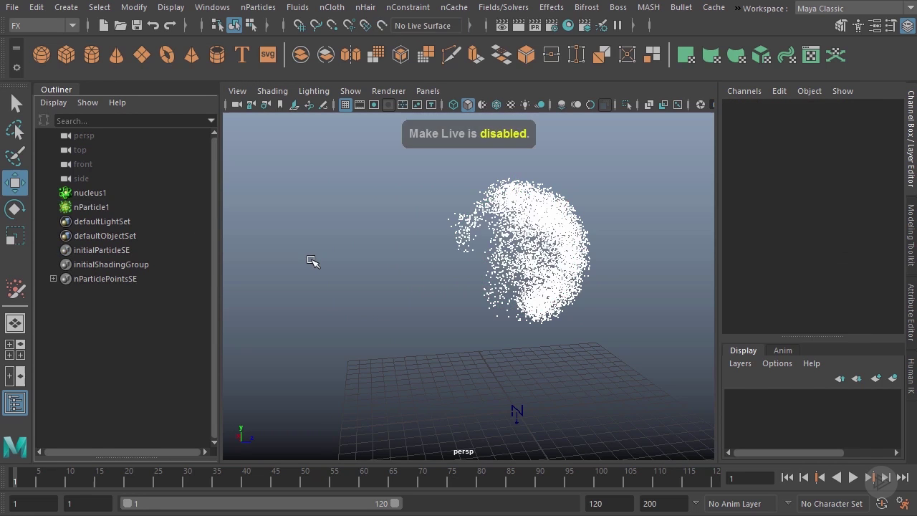
alt+drag(492, 278, 507, 306)
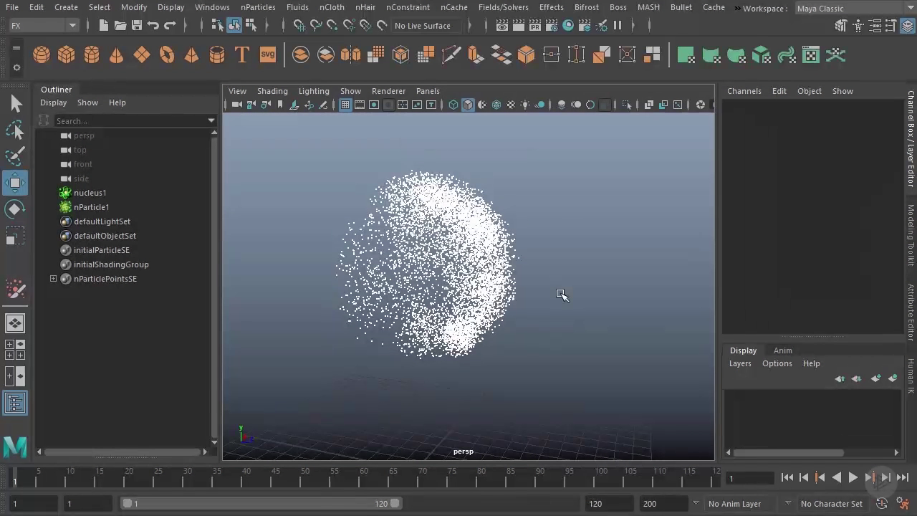